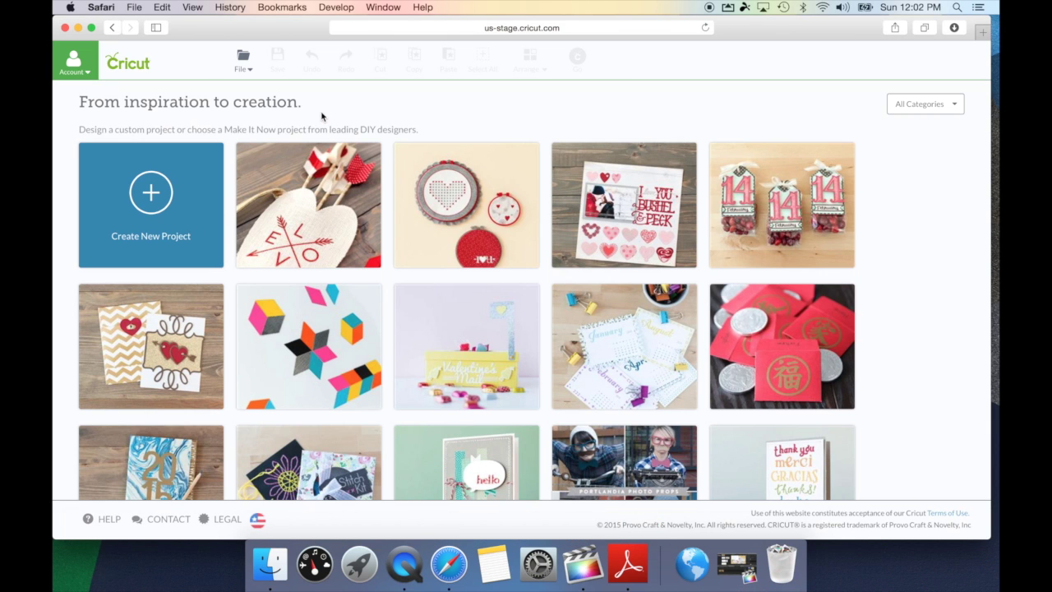
Sign in to Design Space with the Cricut ID, entering the account password
{"action": "left_click", "coordinate": [72, 62]}
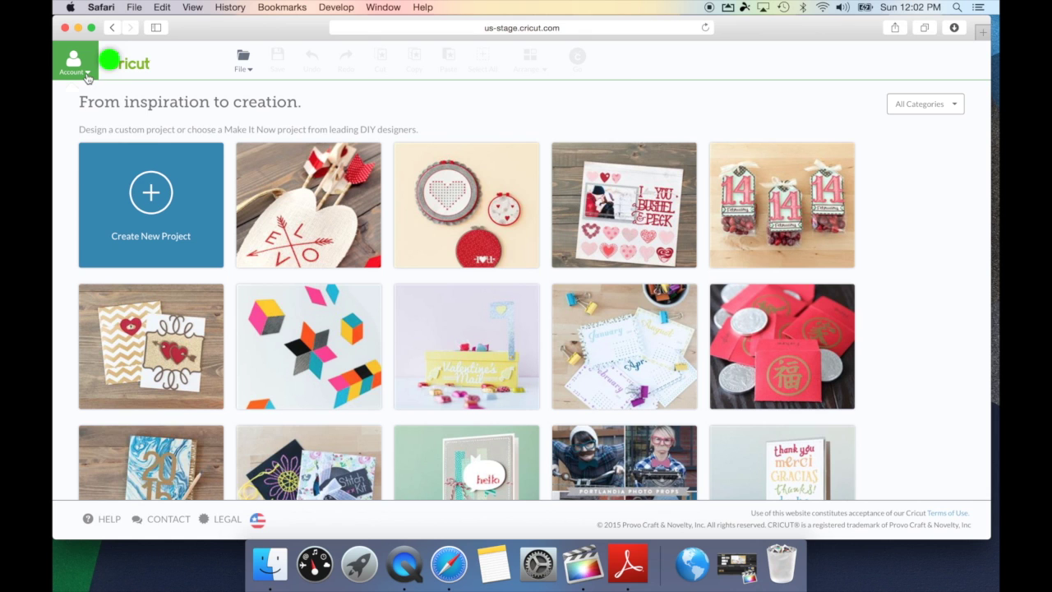
{"action": "left_click", "coordinate": [79, 164]}
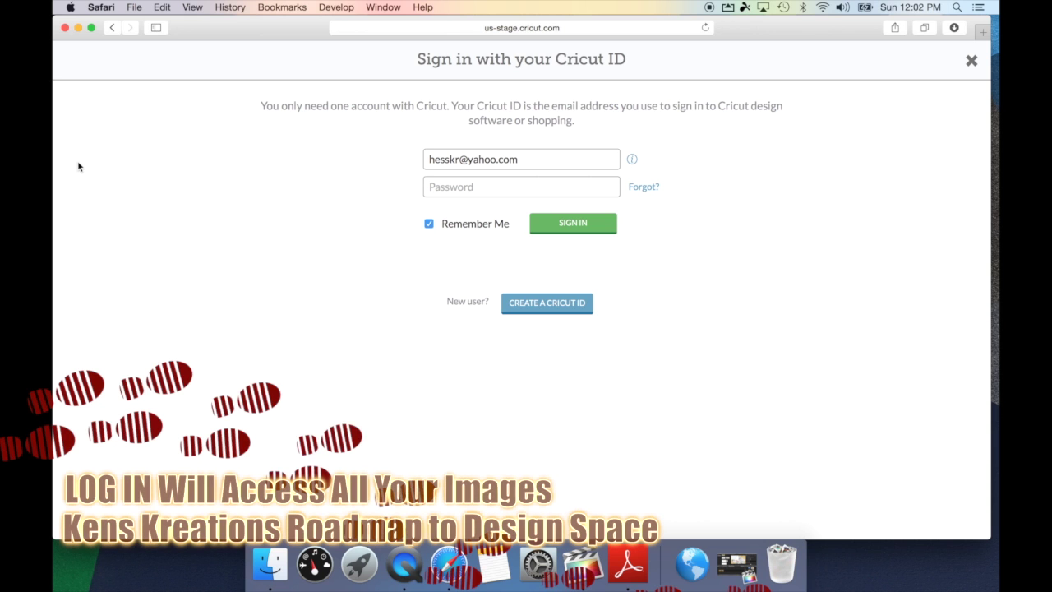
{"action": "type", "text": "abc"}
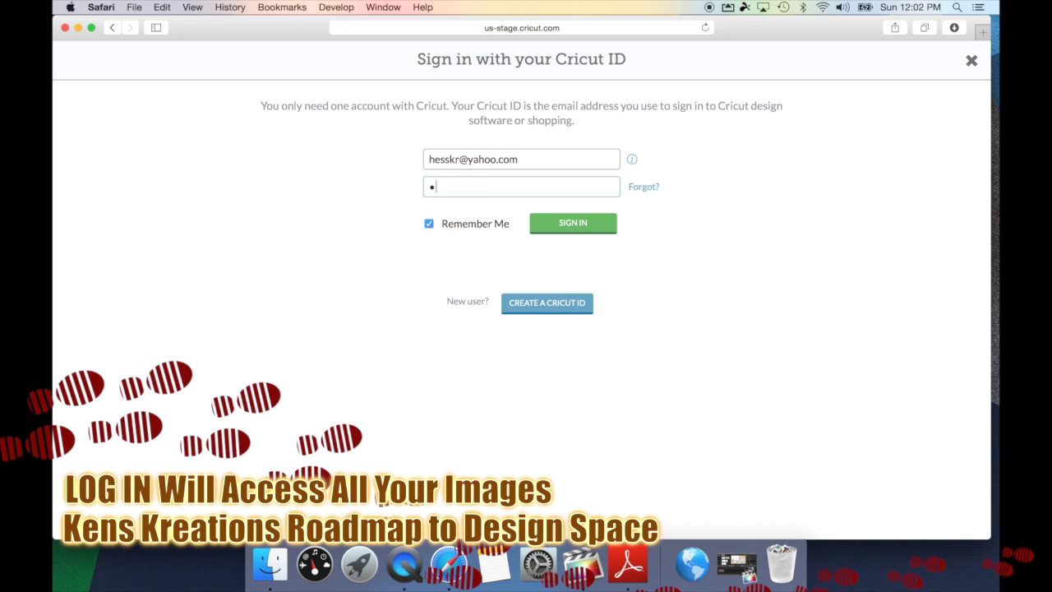
{"action": "key", "text": "BackSpace"}
{"action": "key", "text": "BackSpace"}
{"action": "key", "text": "BackSpace"}
{"action": "type", "text": "******"}
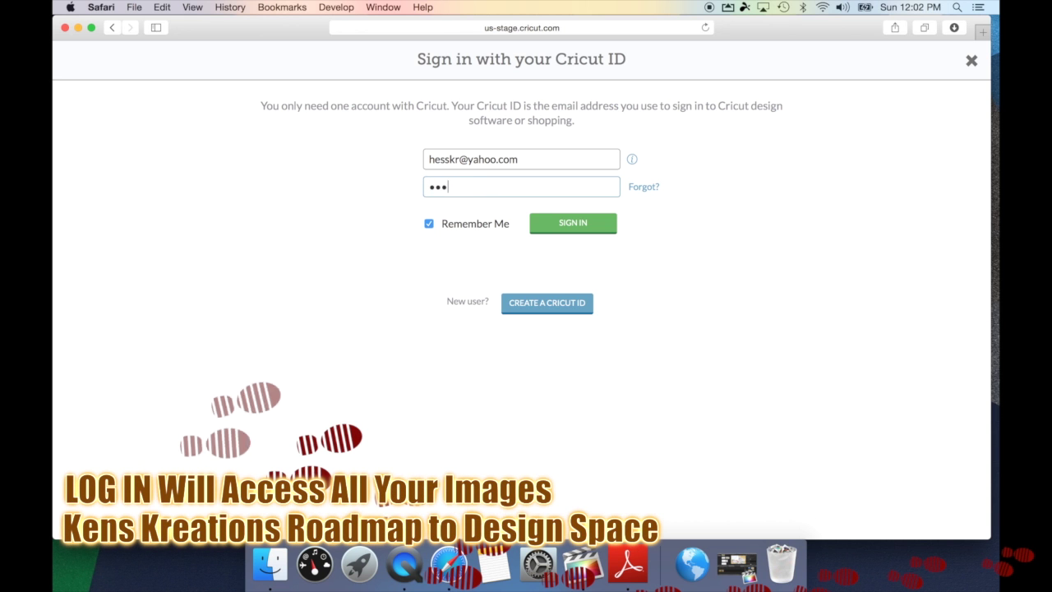
{"action": "key", "text": "Return"}
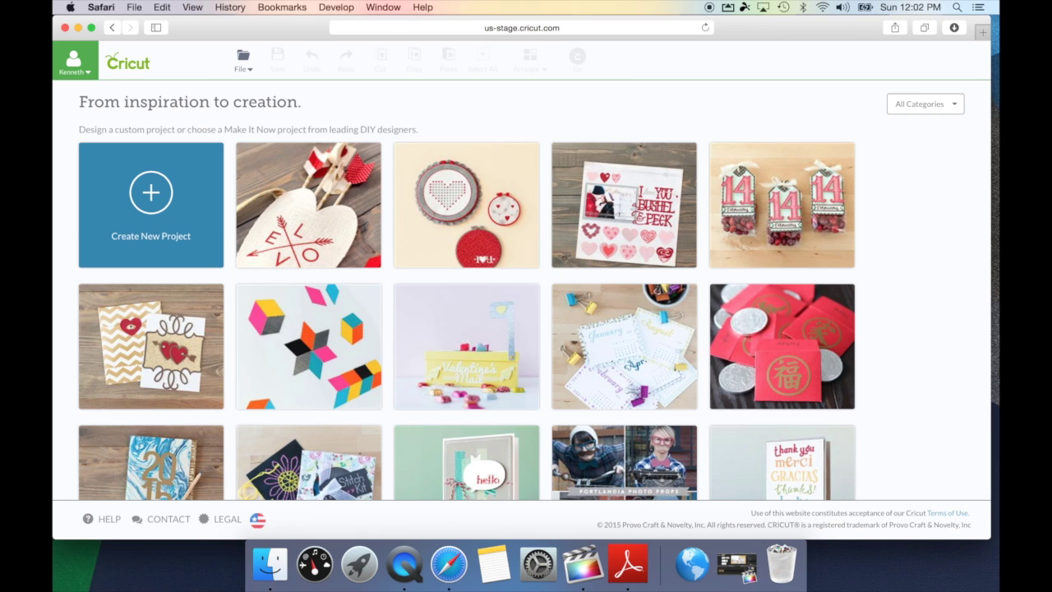
Create a new Untitled Project and show the Insert Images library as large thumbnails
{"action": "left_click", "coordinate": [242, 59]}
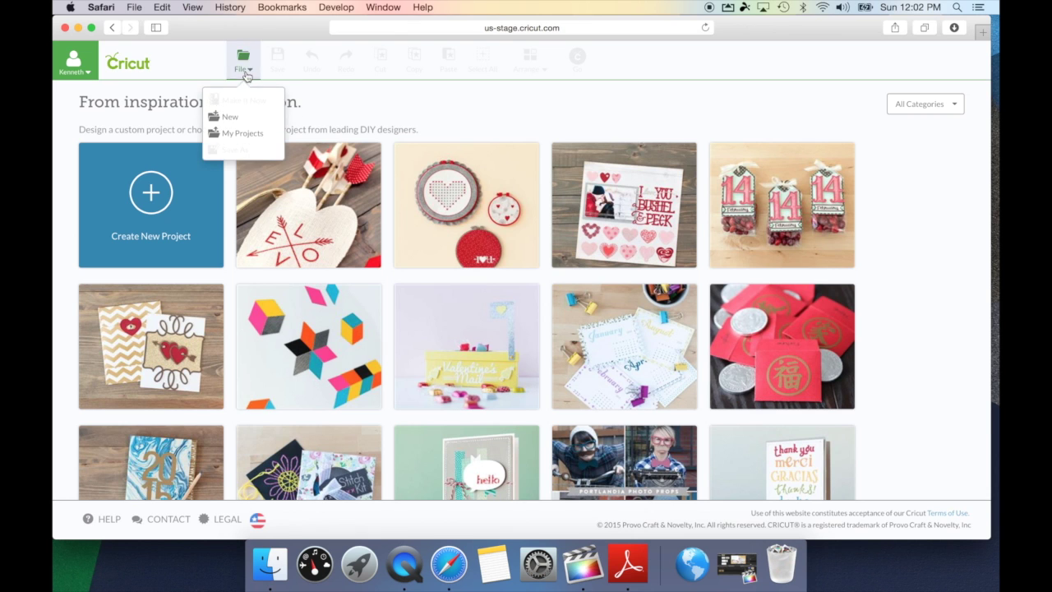
{"action": "left_click", "coordinate": [230, 119]}
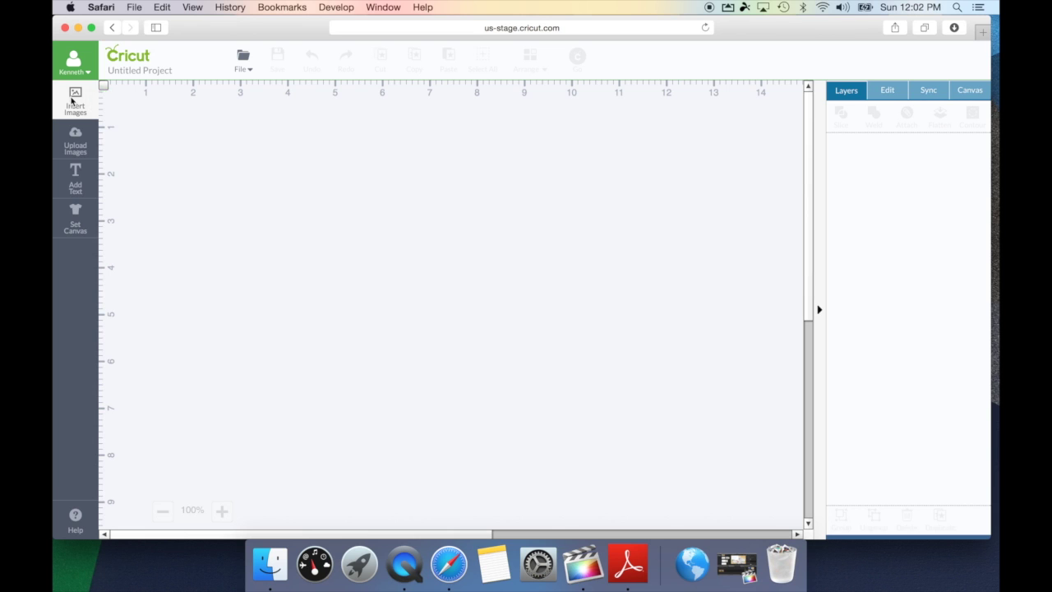
{"action": "left_click", "coordinate": [72, 101]}
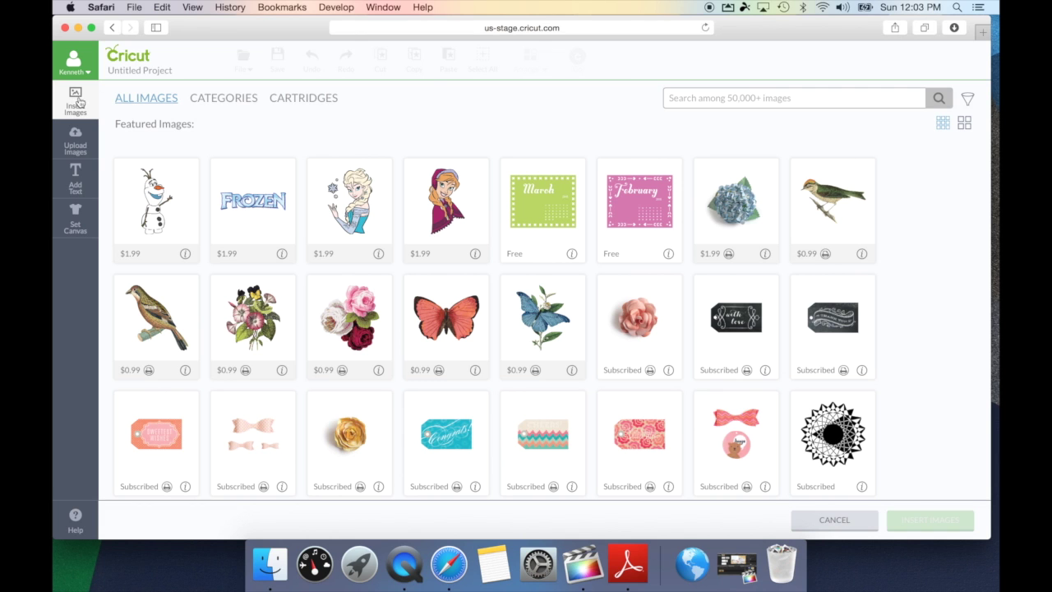
{"action": "left_click", "coordinate": [966, 125]}
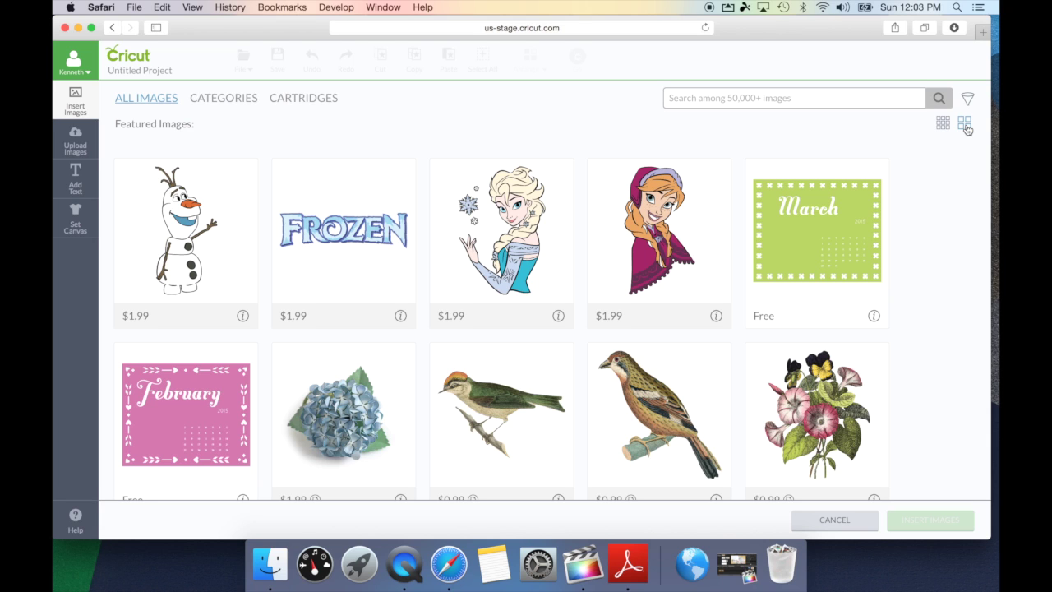
View the Elsa With Snowflakes image details and browse the priced featured images
{"action": "left_click", "coordinate": [422, 315]}
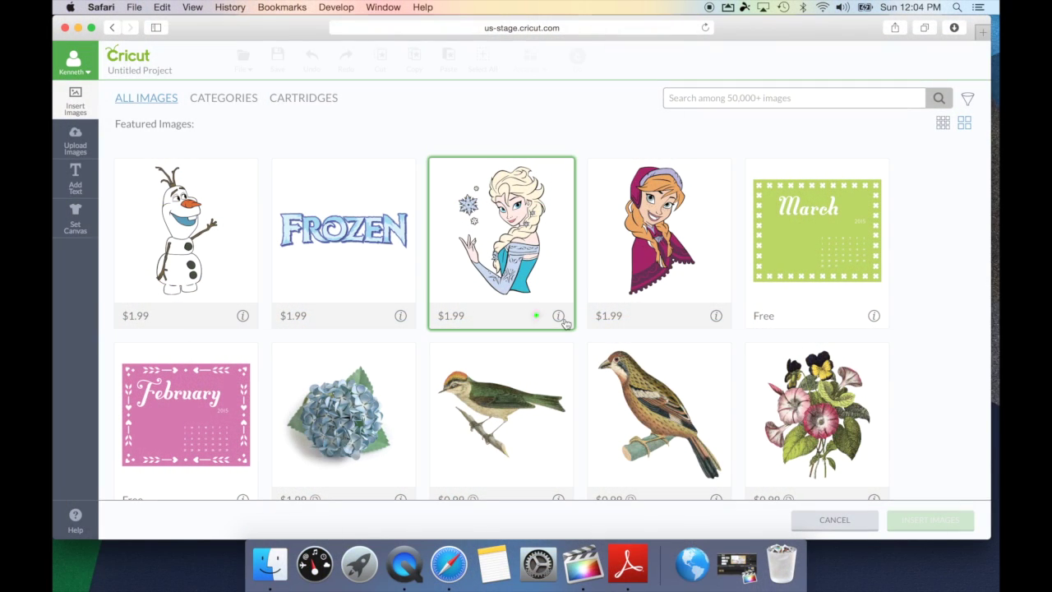
{"action": "left_click", "coordinate": [559, 317]}
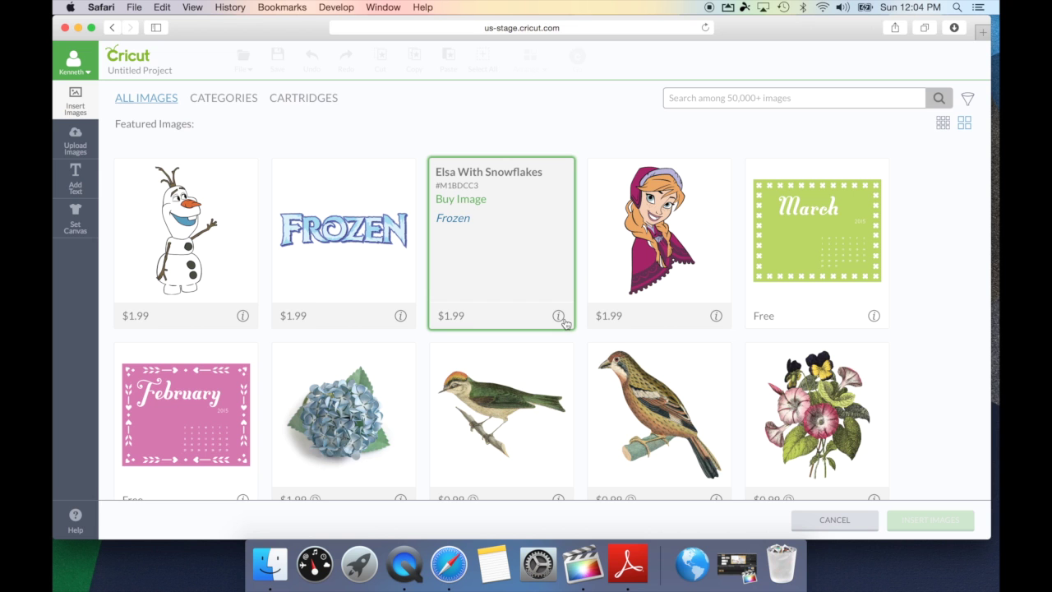
{"action": "scroll", "coordinate": [565, 323], "scroll_direction": "down", "scroll_amount": 3}
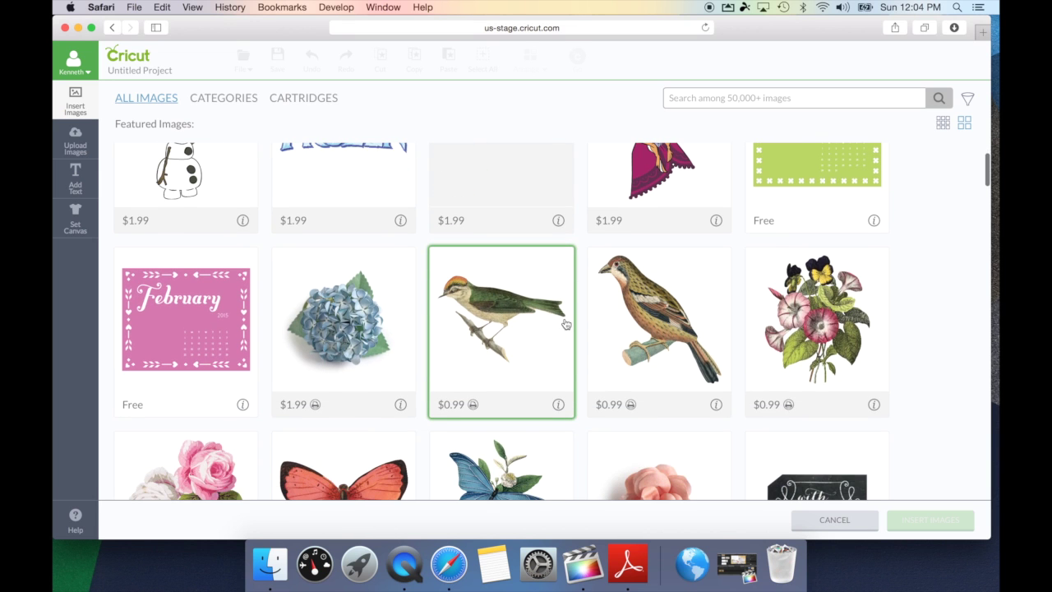
{"action": "left_click", "coordinate": [474, 406]}
{"action": "scroll", "coordinate": [474, 413], "scroll_direction": "up", "scroll_amount": 3}
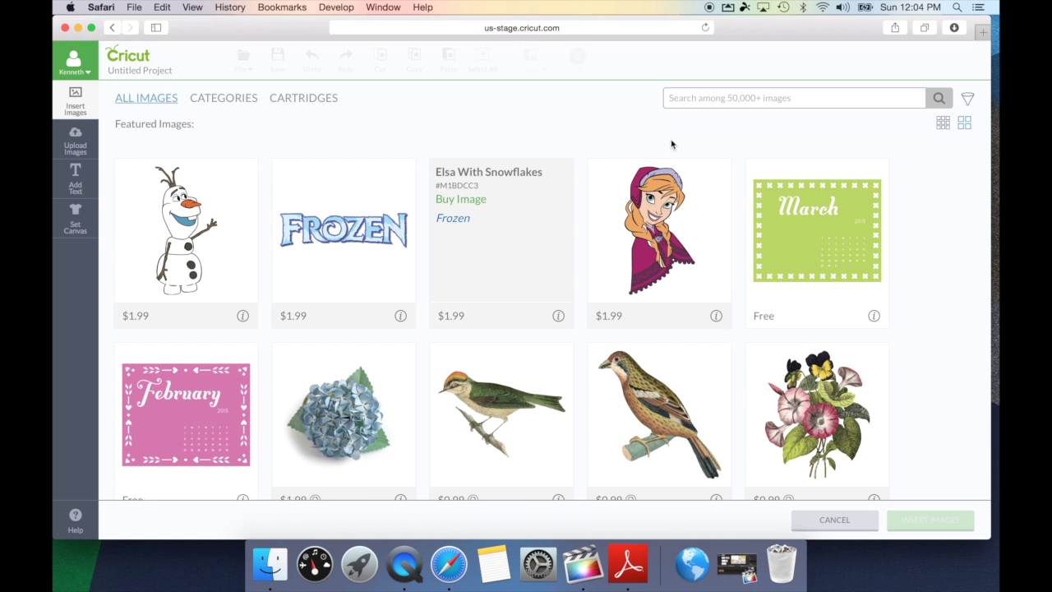
Close the Elsa details, search the library for 'teddy bear', then clear the search text
{"action": "left_click", "coordinate": [558, 318]}
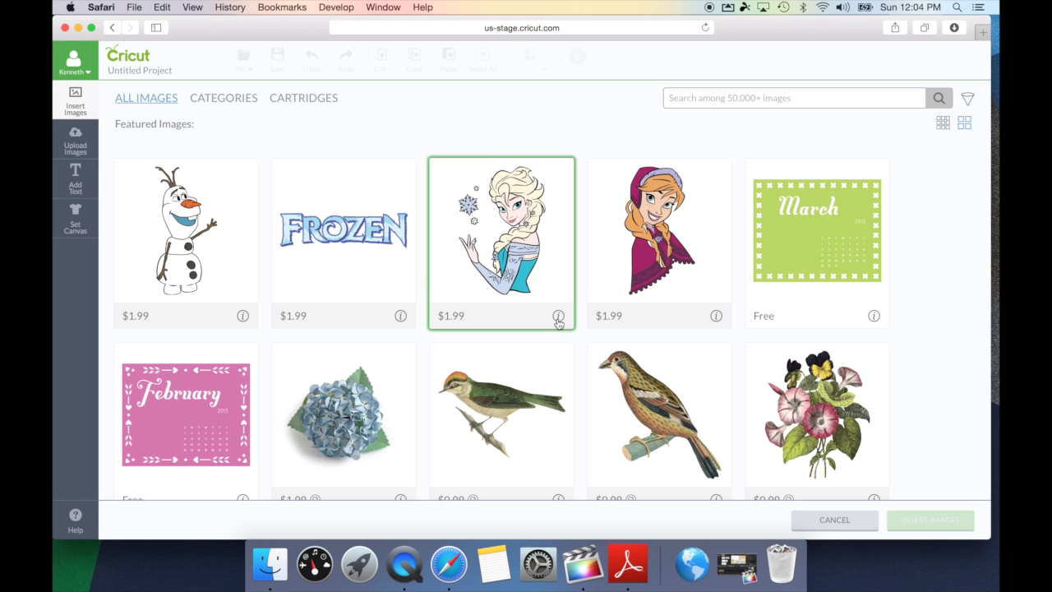
{"action": "left_click", "coordinate": [743, 99]}
{"action": "type", "text": "te"}
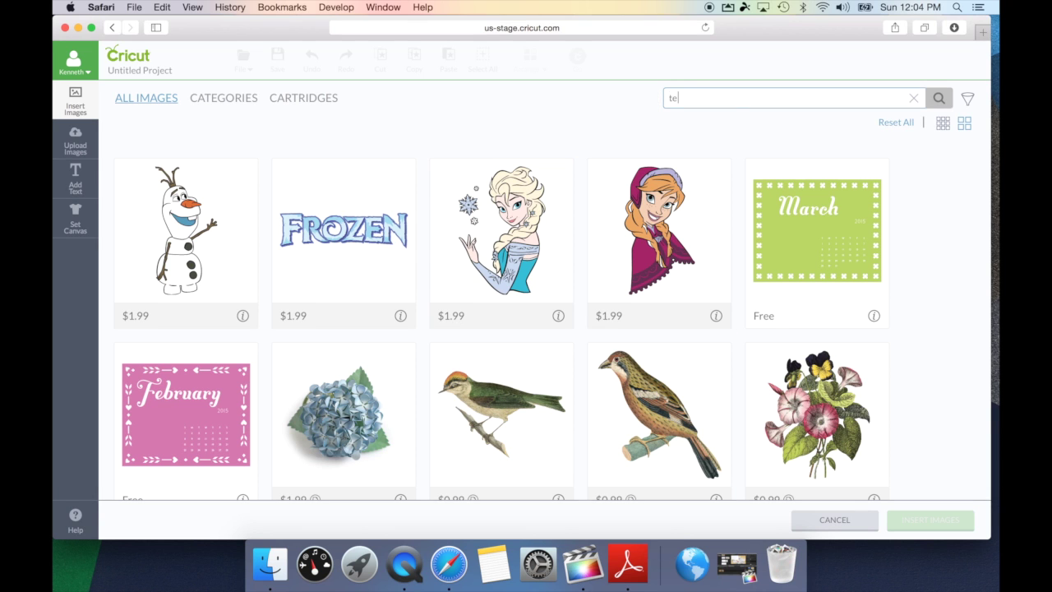
{"action": "type", "text": "ddy bear"}
{"action": "key", "text": "Return"}
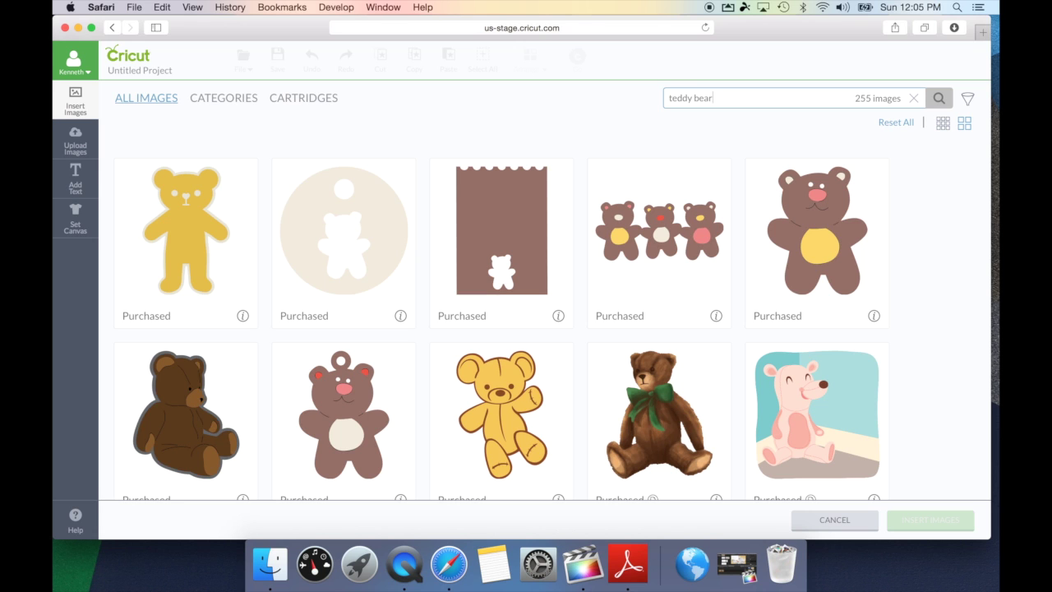
{"action": "key", "text": "BackSpace"}
{"action": "key", "text": "BackSpace"}
{"action": "key", "text": "BackSpace"}
{"action": "key", "text": "BackSpace"}
{"action": "key", "text": "BackSpace"}
{"action": "key", "text": "BackSpace"}
{"action": "key", "text": "BackSpace"}
{"action": "key", "text": "BackSpace"}
{"action": "key", "text": "BackSpace"}
{"action": "key", "text": "BackSpace"}
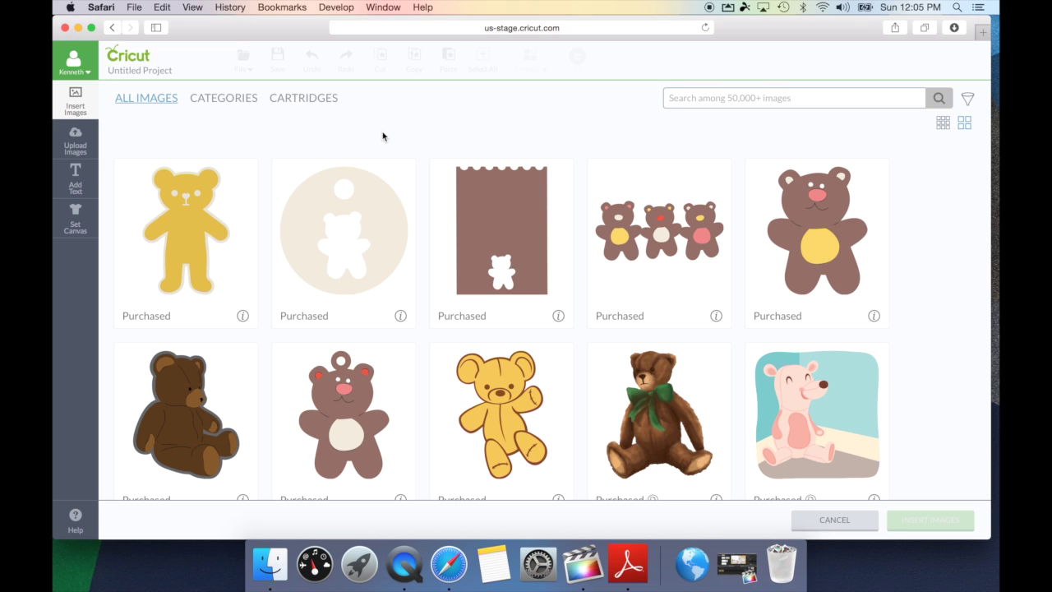
{"action": "left_click", "coordinate": [227, 102]}
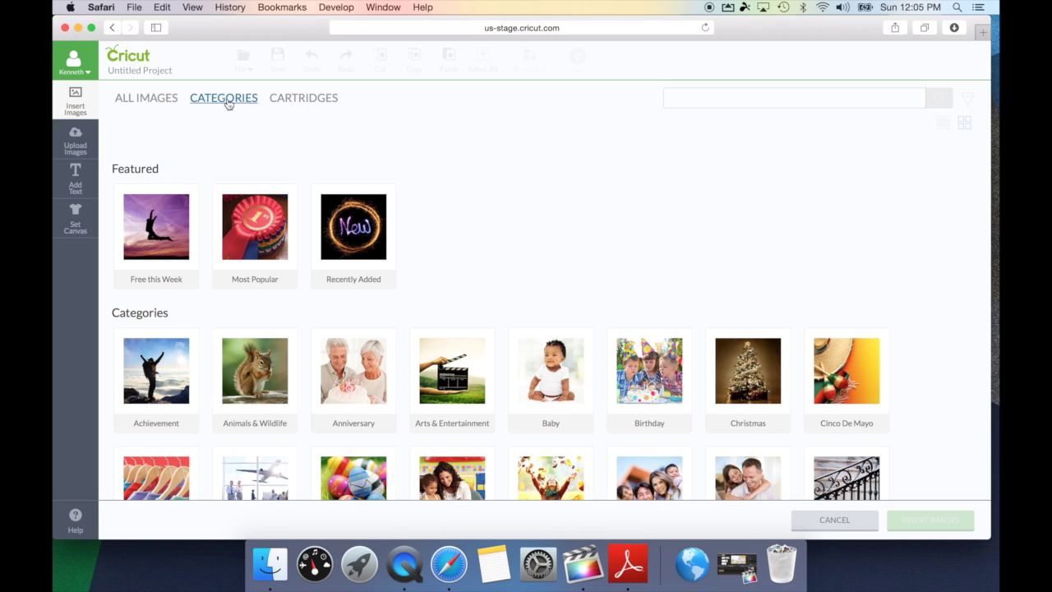
Scroll the category tiles from Achievement and Birthday through Flourishes & Shapes
{"action": "left_click", "coordinate": [174, 168]}
{"action": "scroll", "coordinate": [510, 198], "scroll_direction": "down", "scroll_amount": 3}
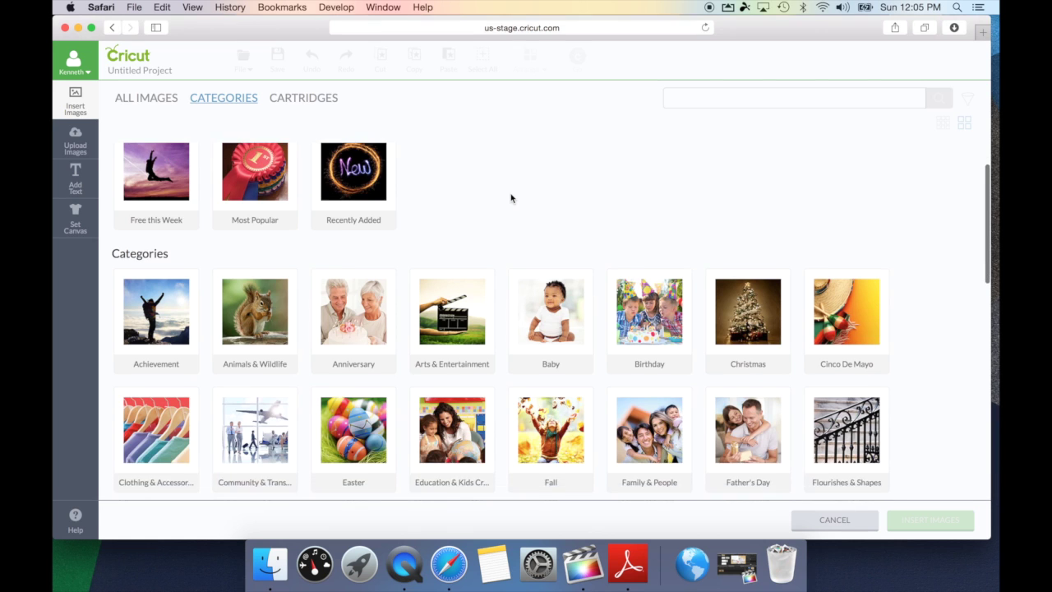
{"action": "scroll", "coordinate": [511, 198], "scroll_direction": "up", "scroll_amount": 2}
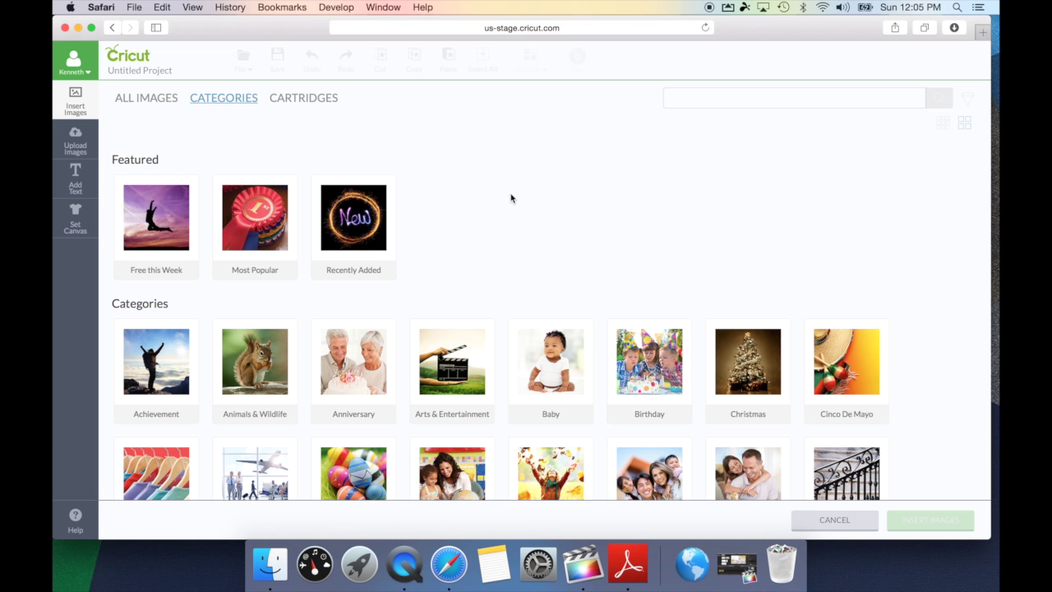
{"action": "scroll", "coordinate": [945, 286], "scroll_direction": "down", "scroll_amount": 3}
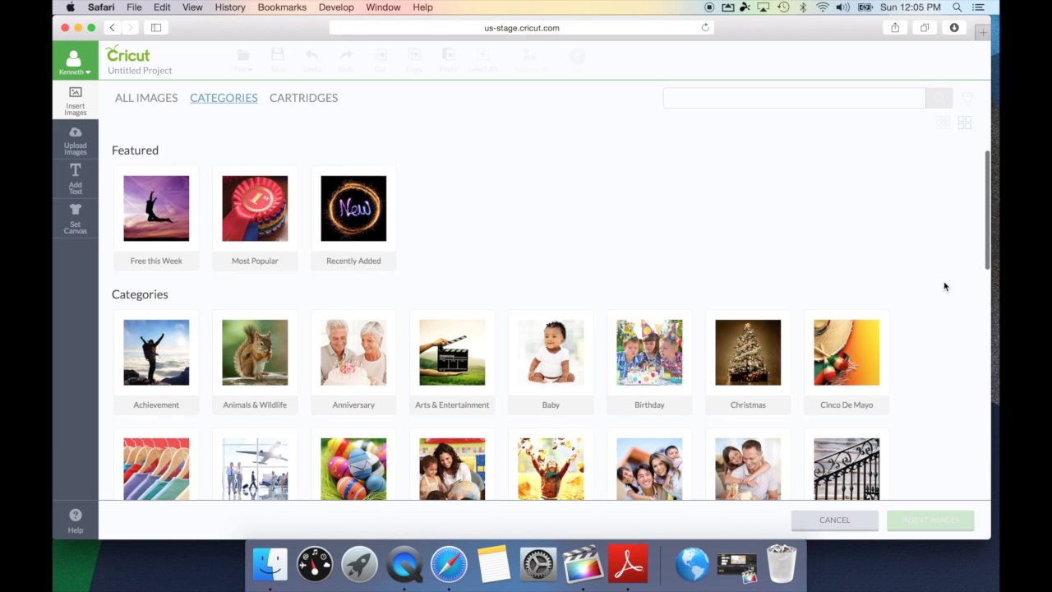
{"action": "scroll", "coordinate": [945, 286], "scroll_direction": "down", "scroll_amount": 2}
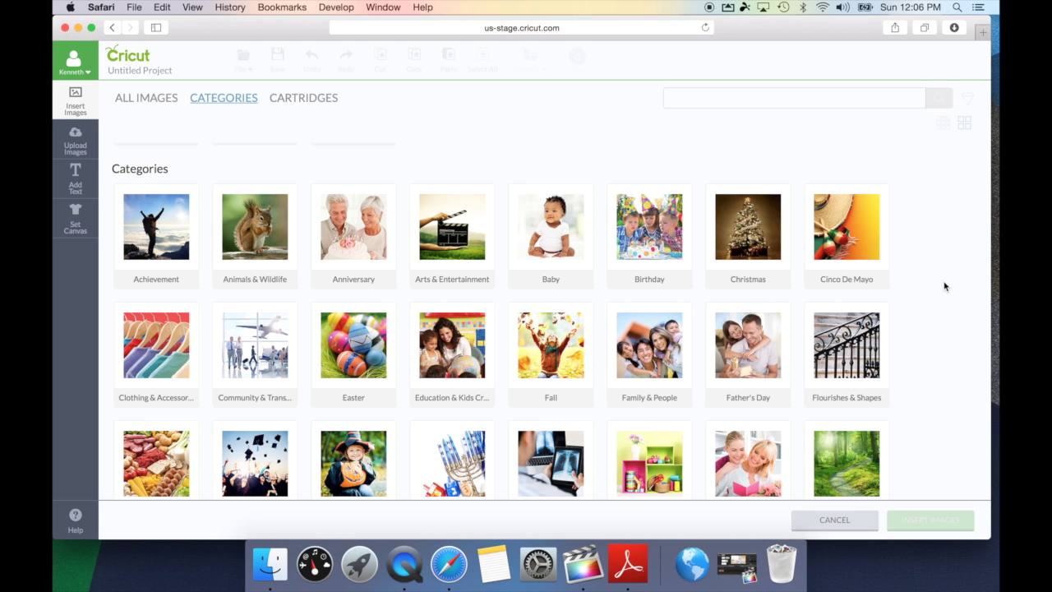
Open the Baby category and search it for 'girl', showing 38 images
{"action": "left_click", "coordinate": [579, 272]}
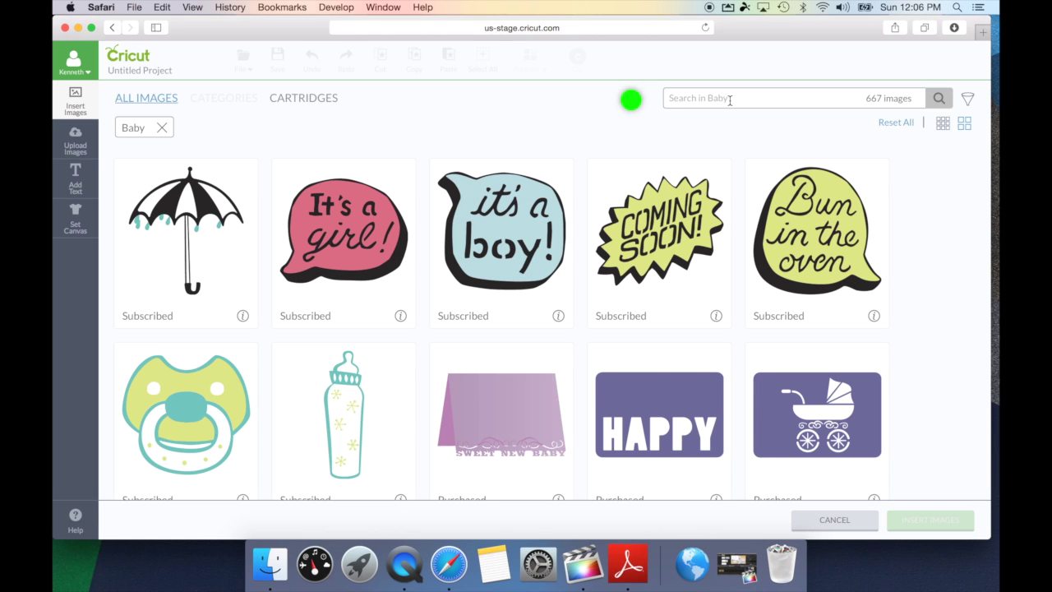
{"action": "type", "text": "girl"}
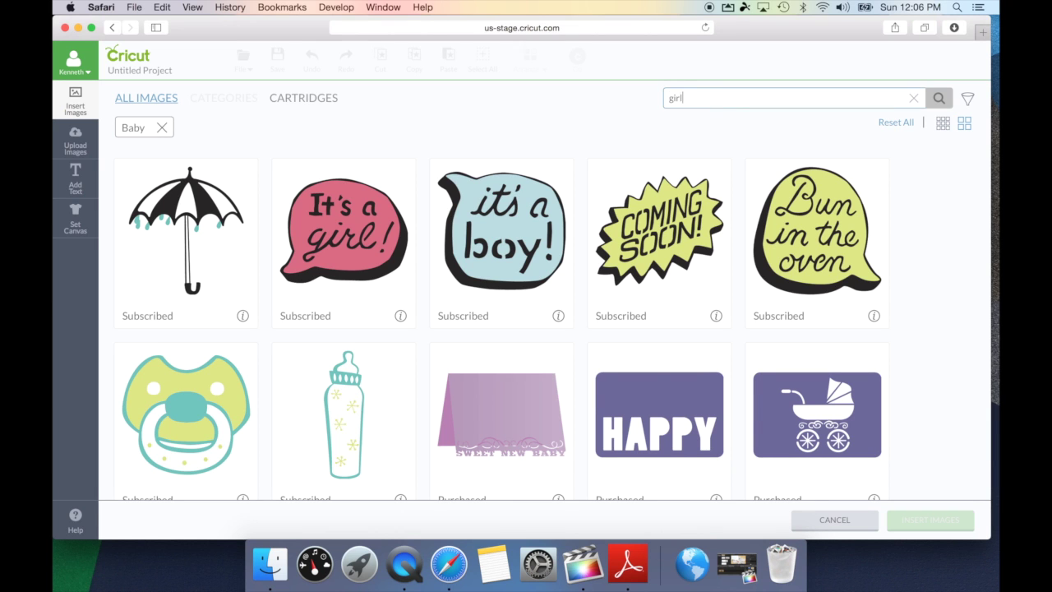
{"action": "key", "text": "Return"}
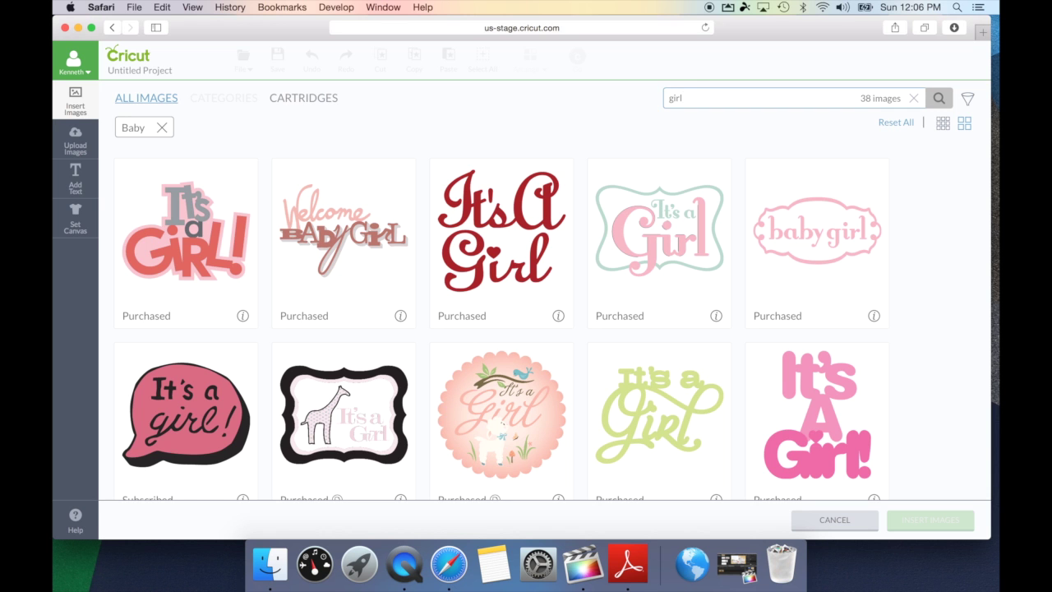
{"action": "left_click", "coordinate": [161, 129]}
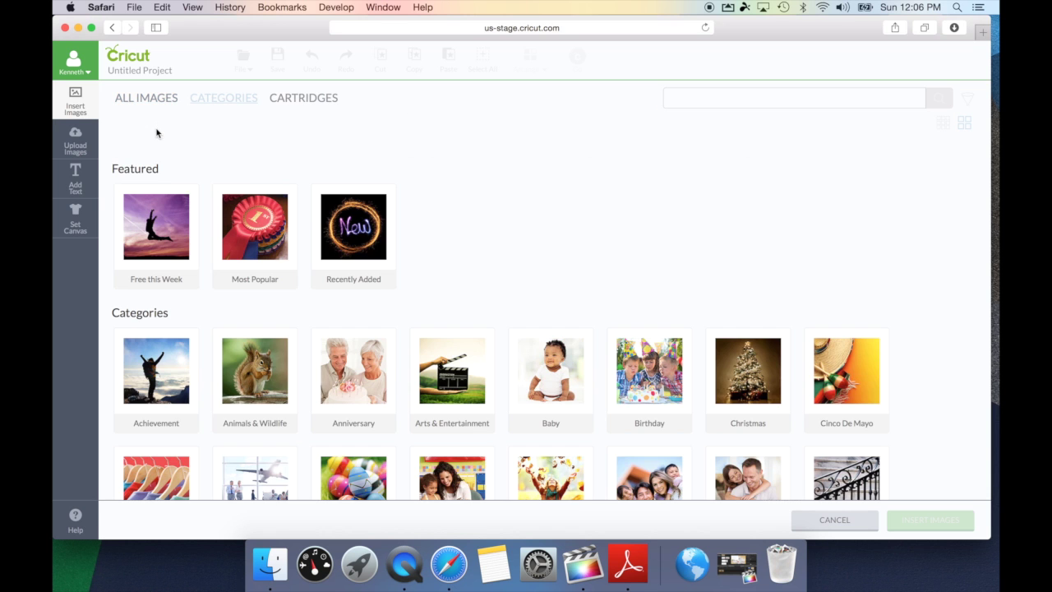
{"action": "scroll", "coordinate": [562, 162], "scroll_direction": "down", "scroll_amount": 5}
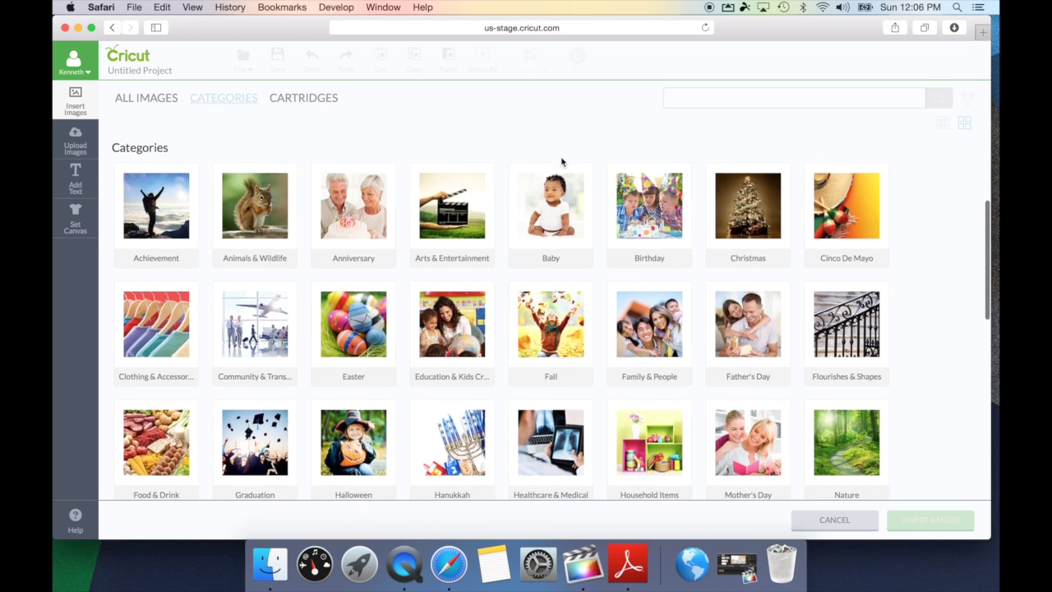
{"action": "scroll", "coordinate": [562, 161], "scroll_direction": "down", "scroll_amount": 8}
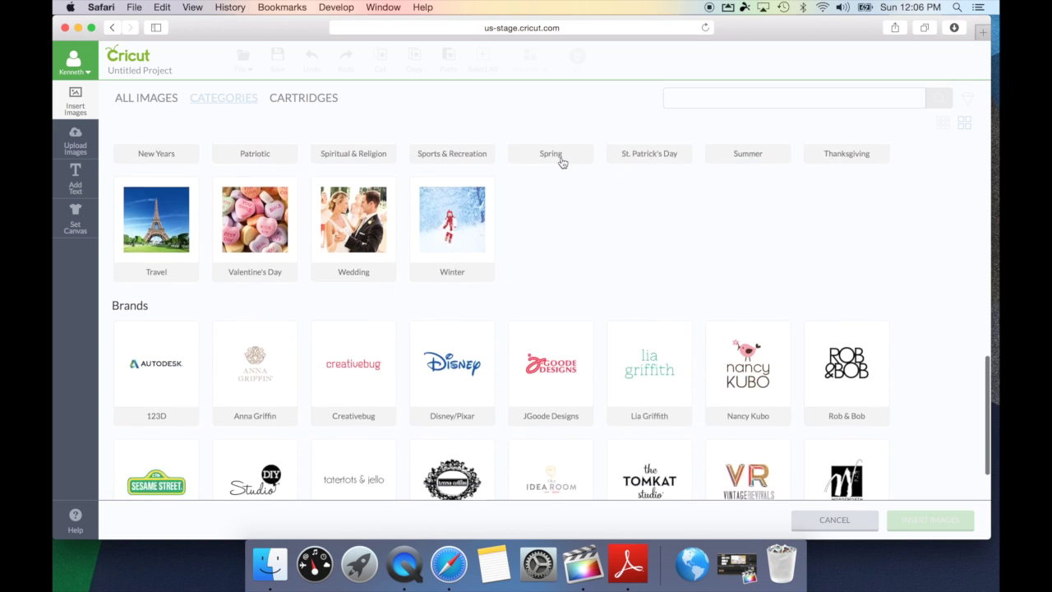
{"action": "scroll", "coordinate": [563, 161], "scroll_direction": "down", "scroll_amount": 1}
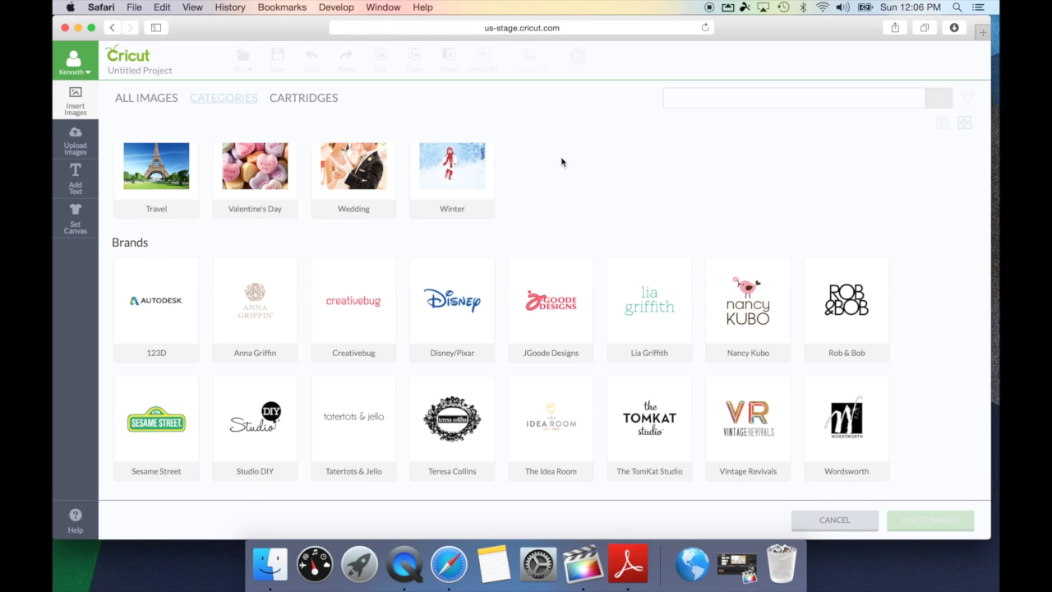
{"action": "left_click", "coordinate": [467, 286]}
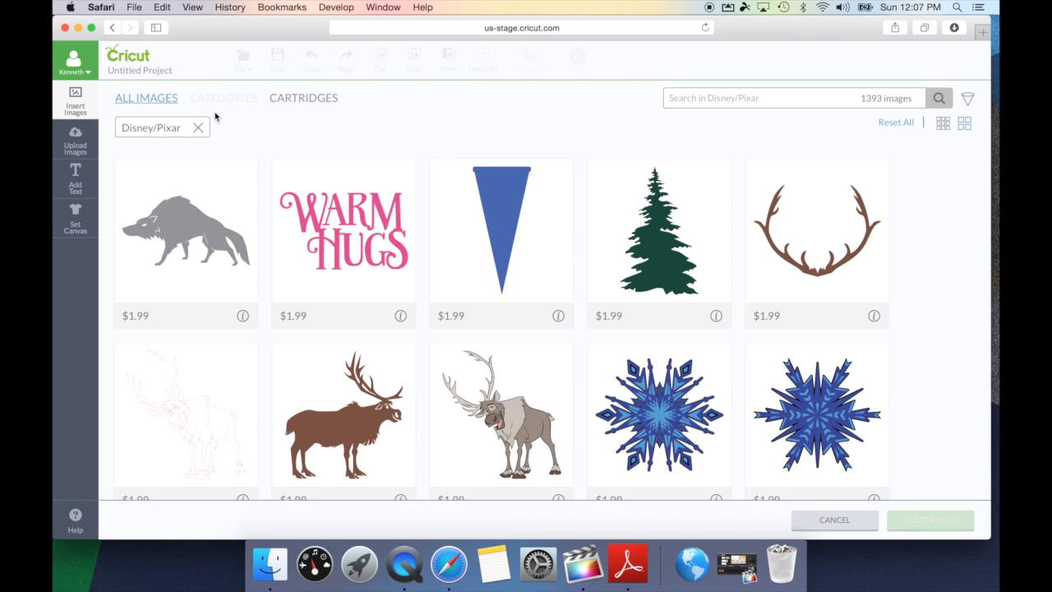
{"action": "left_click", "coordinate": [702, 102]}
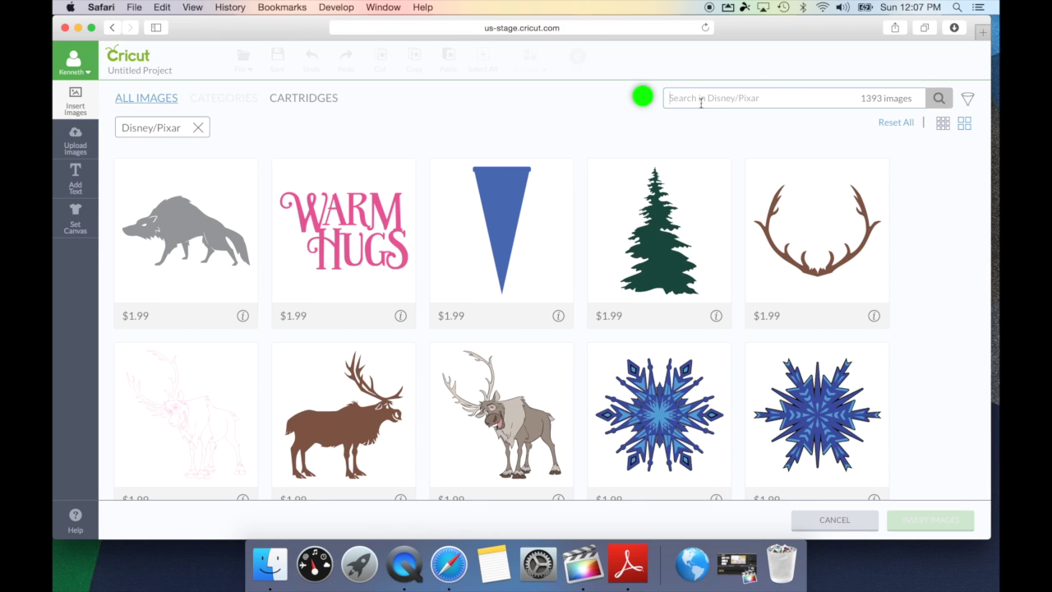
{"action": "type", "text": "mon"}
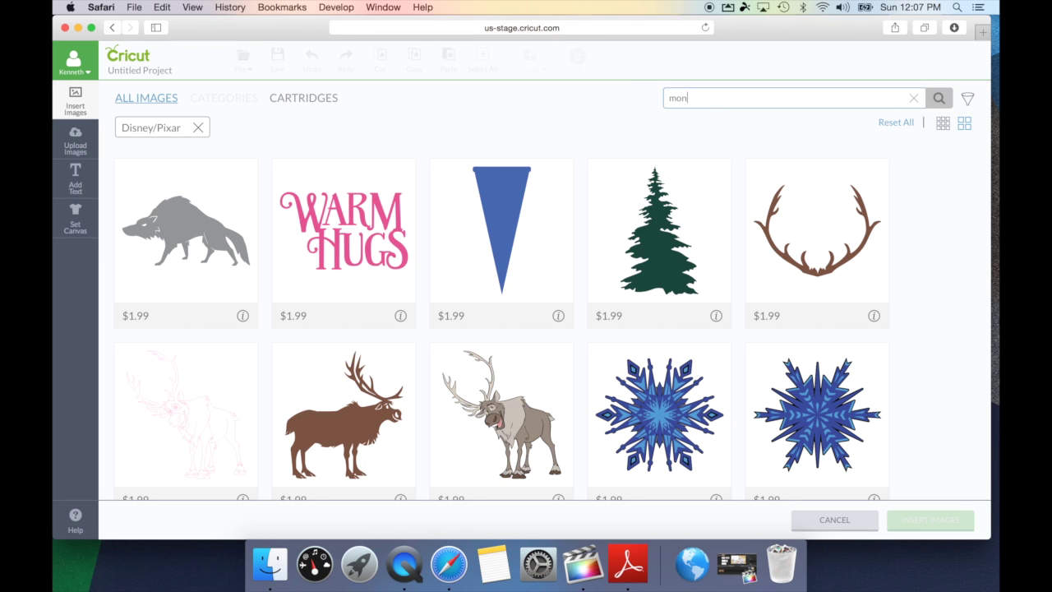
{"action": "type", "text": "ster"}
{"action": "key", "text": "Return"}
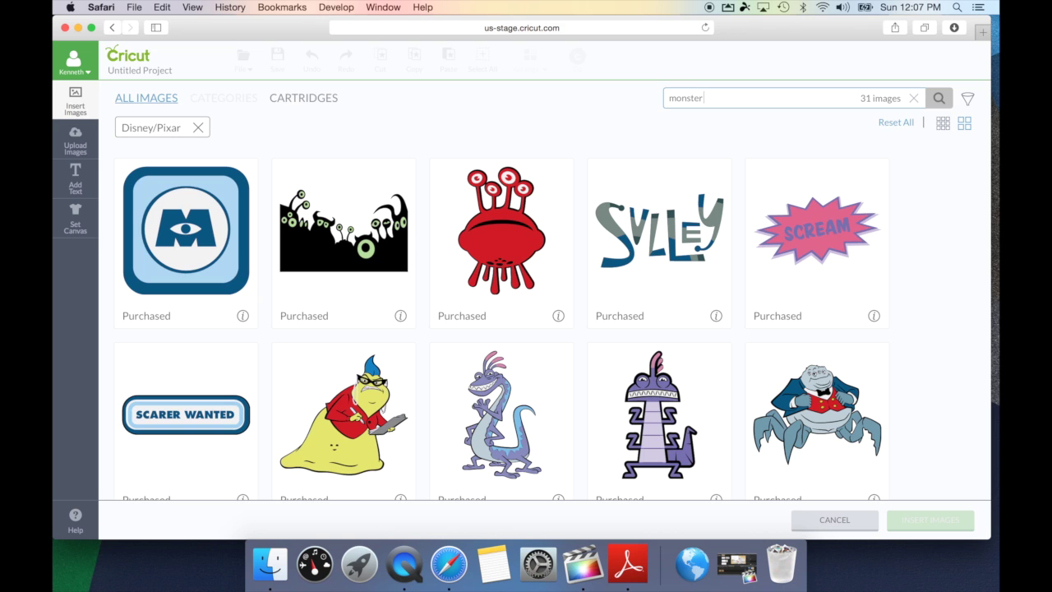
{"action": "key", "text": "BackSpace"}
{"action": "key", "text": "BackSpace"}
{"action": "key", "text": "BackSpace"}
{"action": "key", "text": "BackSpace"}
{"action": "key", "text": "BackSpace"}
{"action": "key", "text": "BackSpace"}
{"action": "key", "text": "BackSpace"}
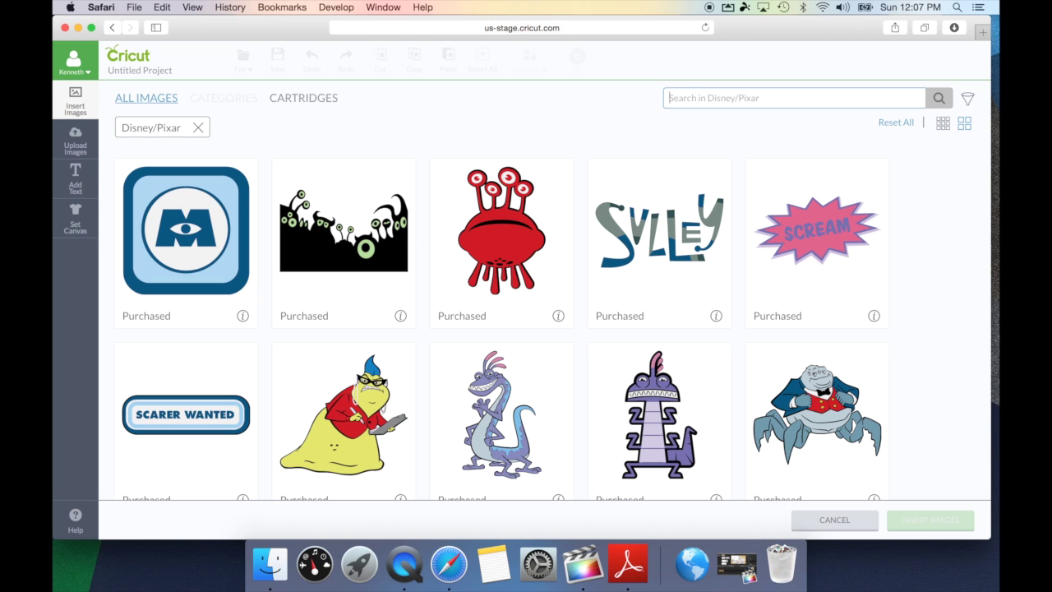
{"action": "left_click", "coordinate": [198, 128]}
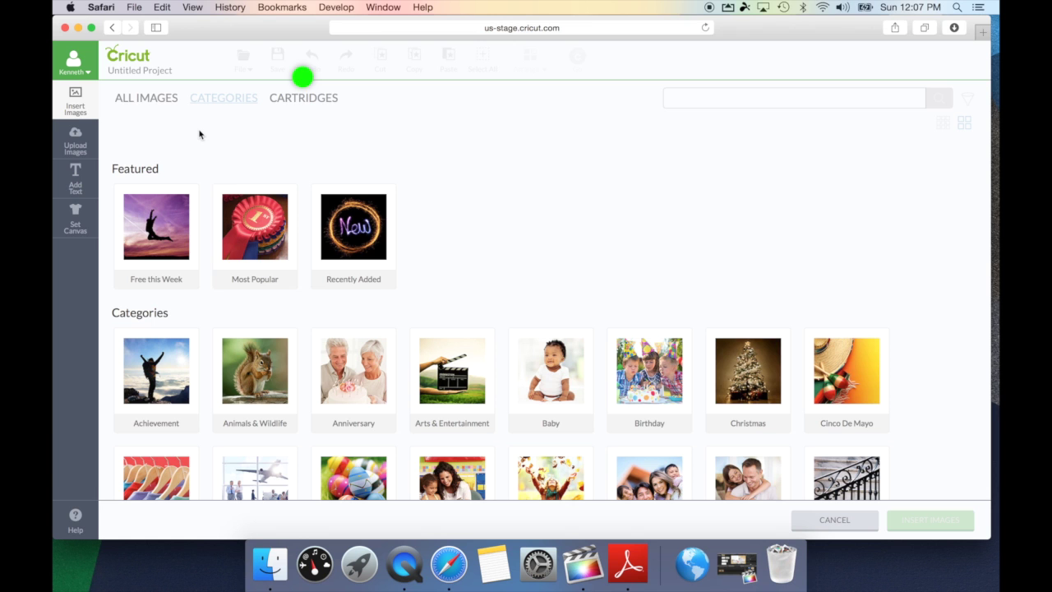
Open the 3 Birds - on Parade cartridge and search it for 'christmas'
{"action": "left_click", "coordinate": [304, 100]}
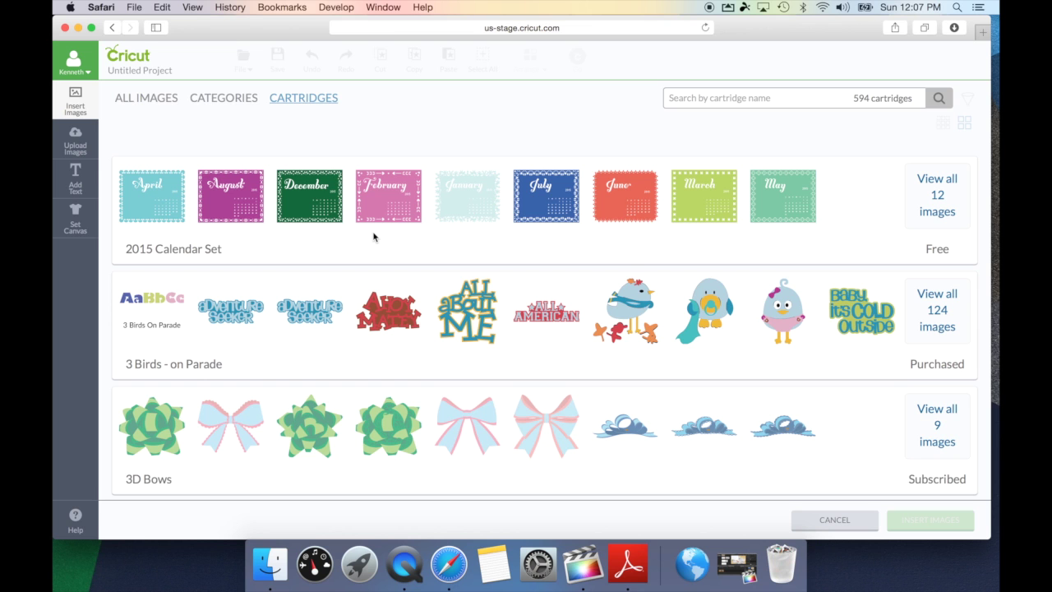
{"action": "scroll", "coordinate": [373, 237], "scroll_direction": "down", "scroll_amount": 3}
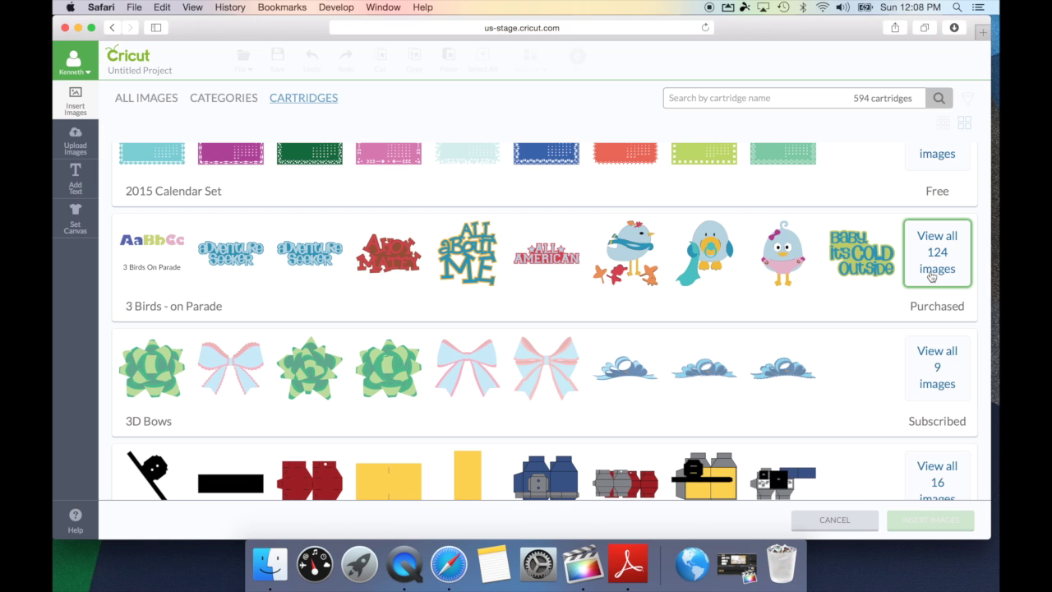
{"action": "left_click", "coordinate": [931, 276]}
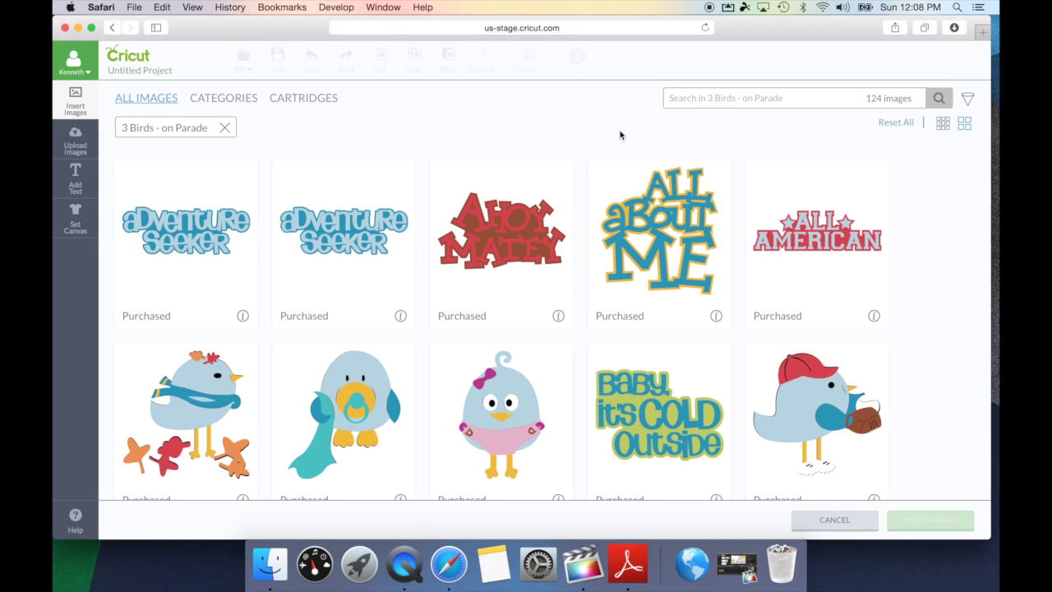
{"action": "left_click", "coordinate": [646, 95]}
{"action": "type", "text": "christmas"}
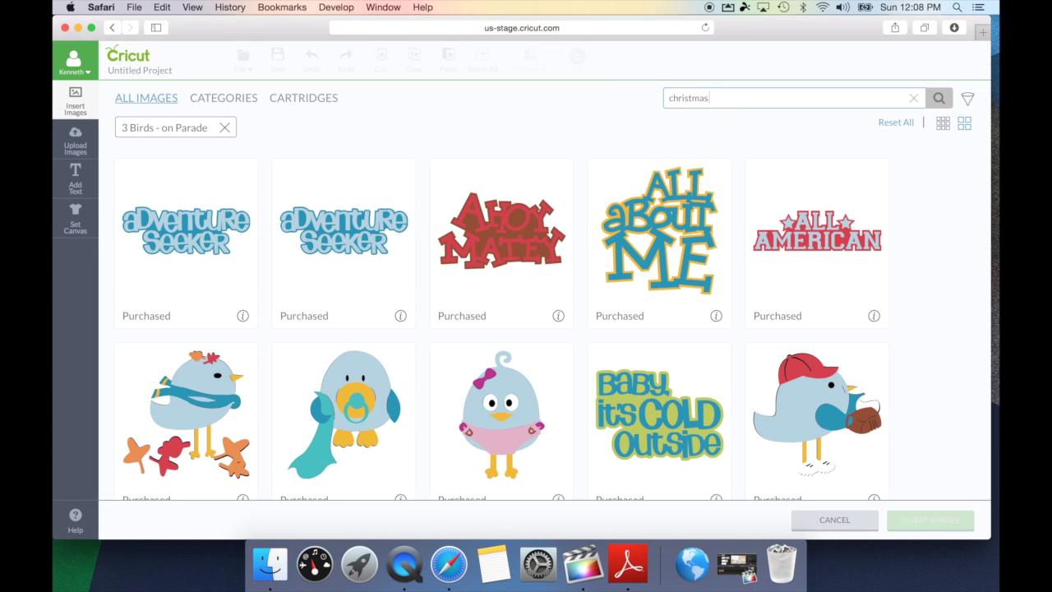
{"action": "key", "text": "Return"}
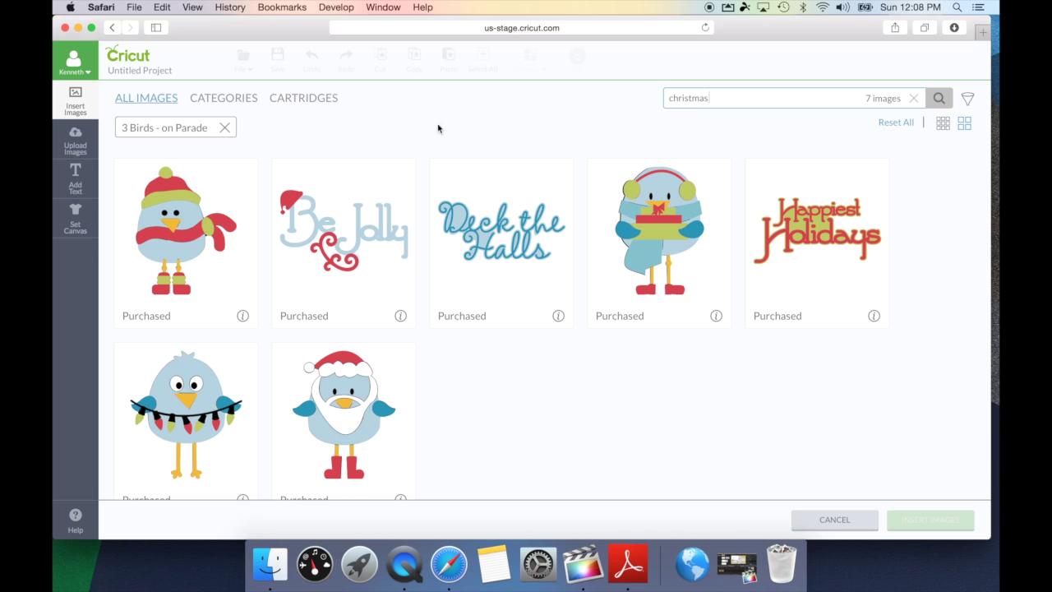
Remove the cartridge filter, clear the search, and view All Mixed Up's 14 images
{"action": "left_click", "coordinate": [224, 130]}
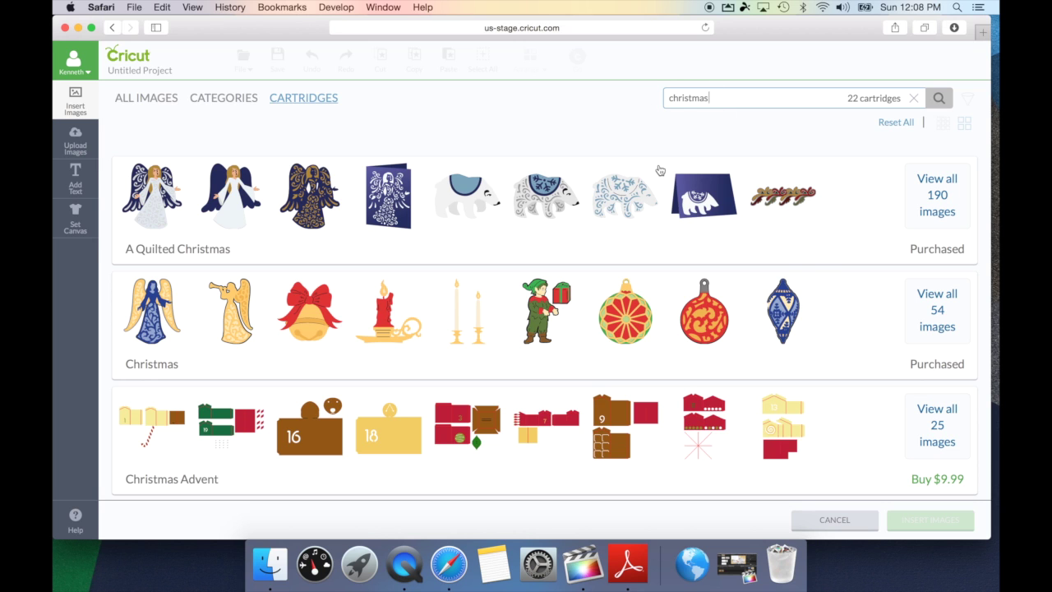
{"action": "double_click", "coordinate": [645, 103]}
{"action": "key", "text": "BackSpace"}
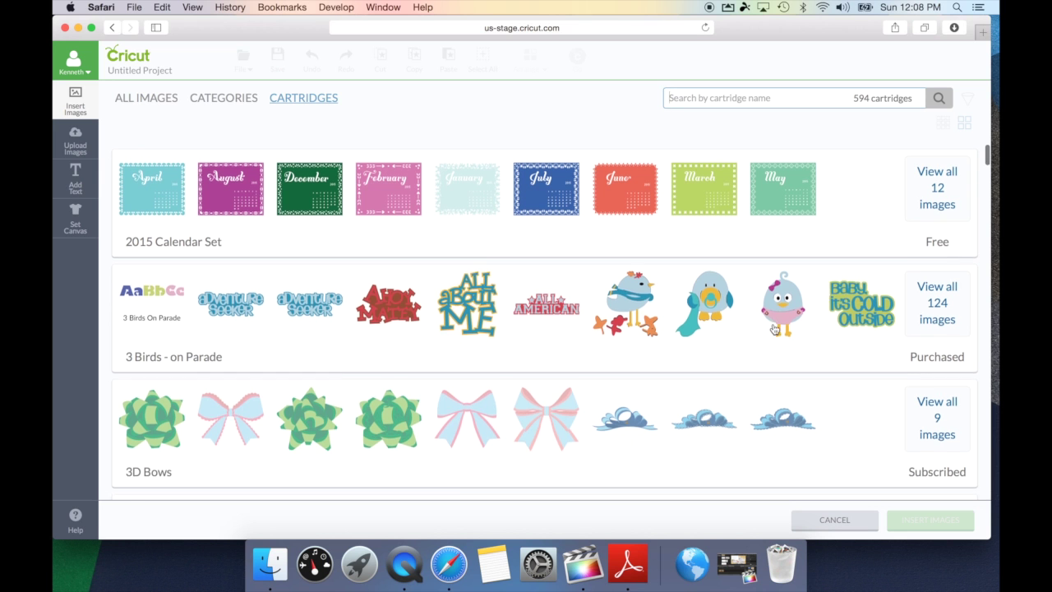
{"action": "scroll", "coordinate": [773, 329], "scroll_direction": "down", "scroll_amount": 5}
{"action": "scroll", "coordinate": [773, 329], "scroll_direction": "down", "scroll_amount": 12}
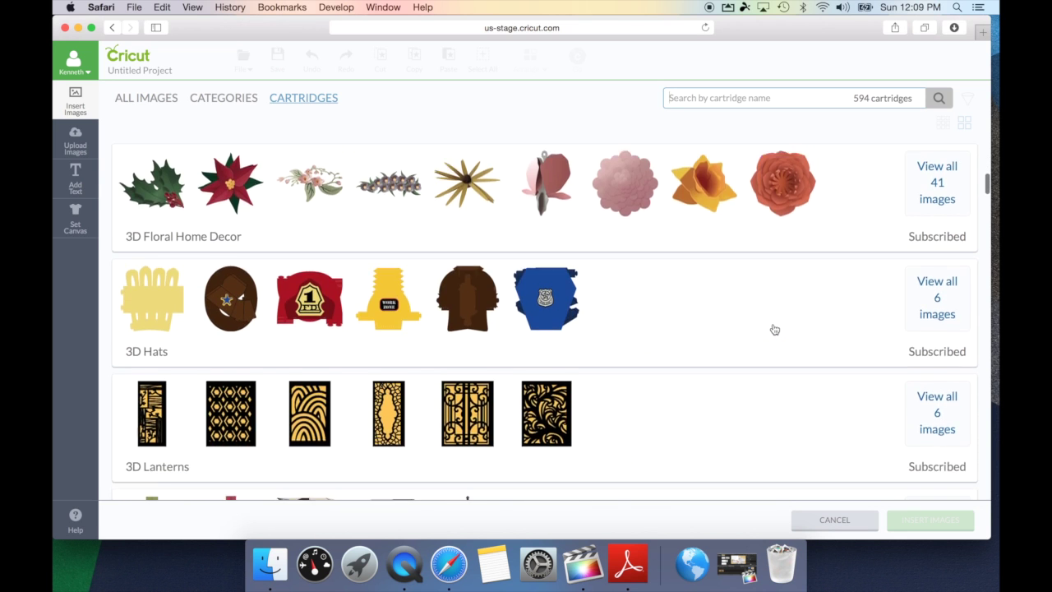
{"action": "scroll", "coordinate": [774, 329], "scroll_direction": "down", "scroll_amount": 12}
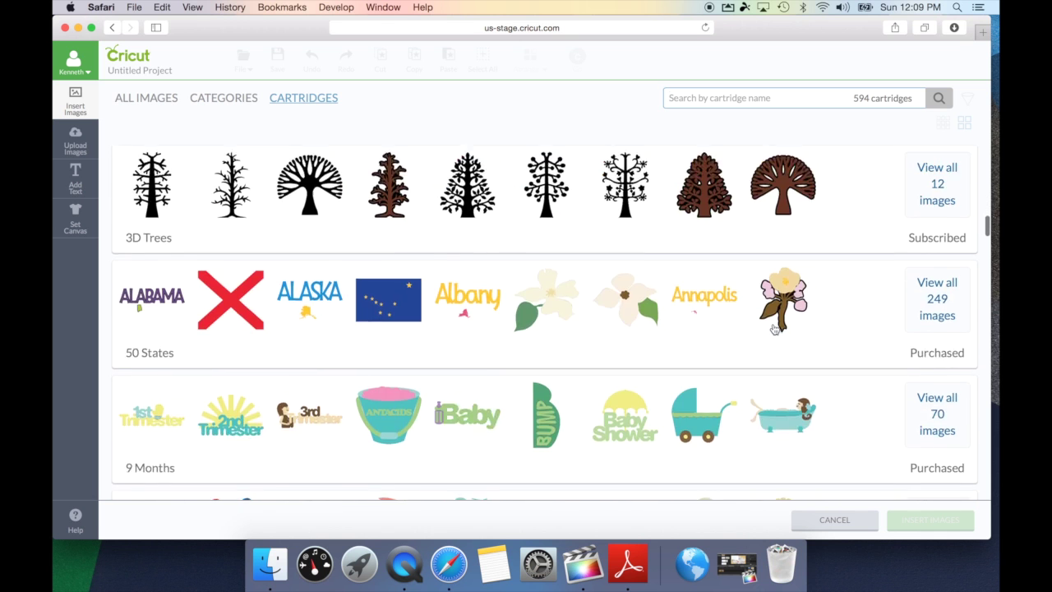
{"action": "scroll", "coordinate": [774, 328], "scroll_direction": "down", "scroll_amount": 12}
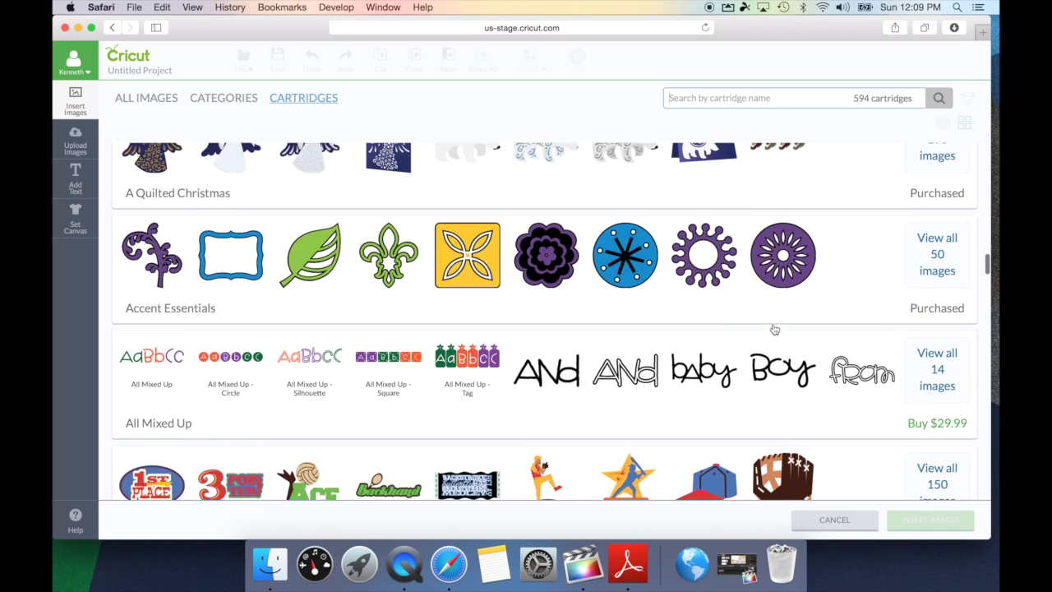
{"action": "scroll", "coordinate": [773, 328], "scroll_direction": "up", "scroll_amount": 1}
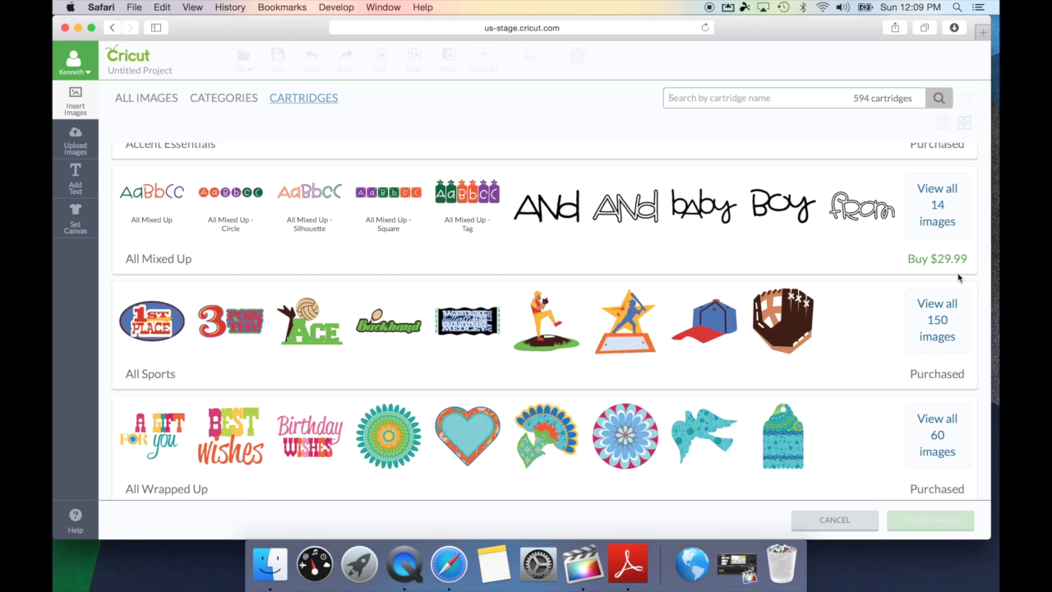
{"action": "left_click", "coordinate": [944, 231]}
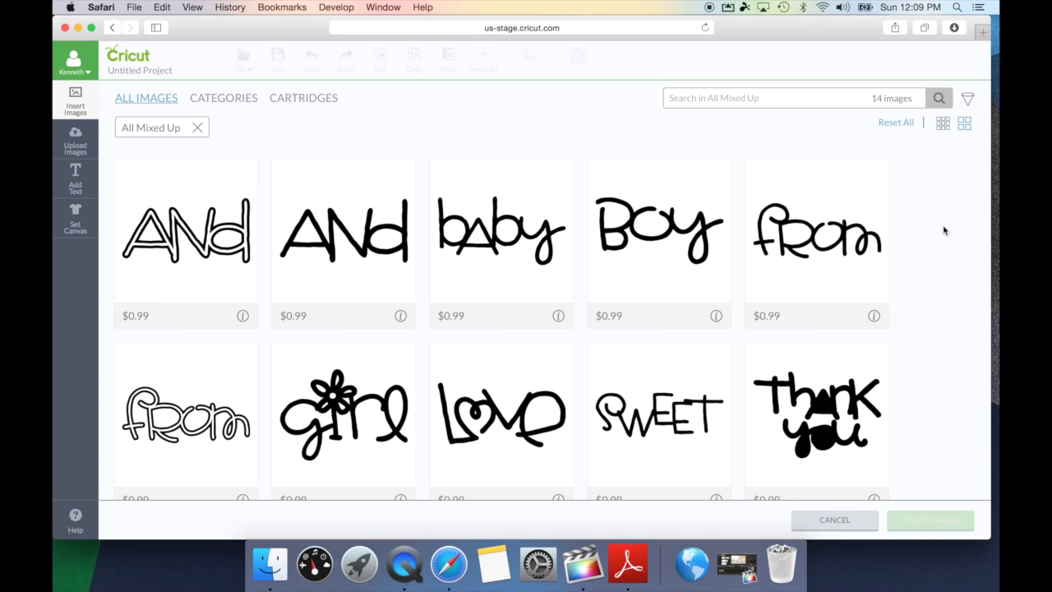
{"action": "scroll", "coordinate": [945, 231], "scroll_direction": "down", "scroll_amount": 5}
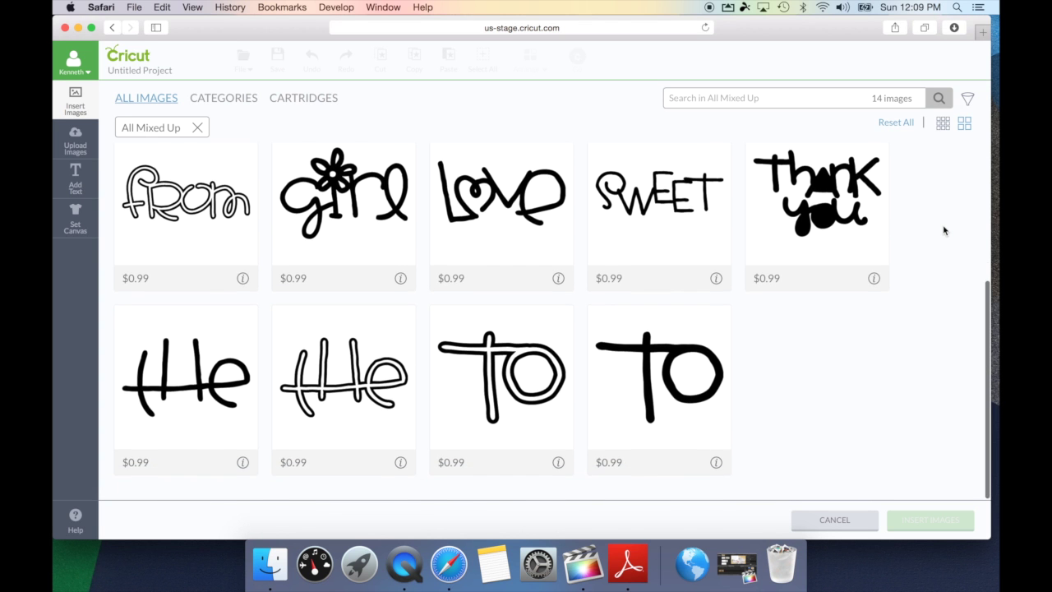
{"action": "scroll", "coordinate": [945, 231], "scroll_direction": "up", "scroll_amount": 3}
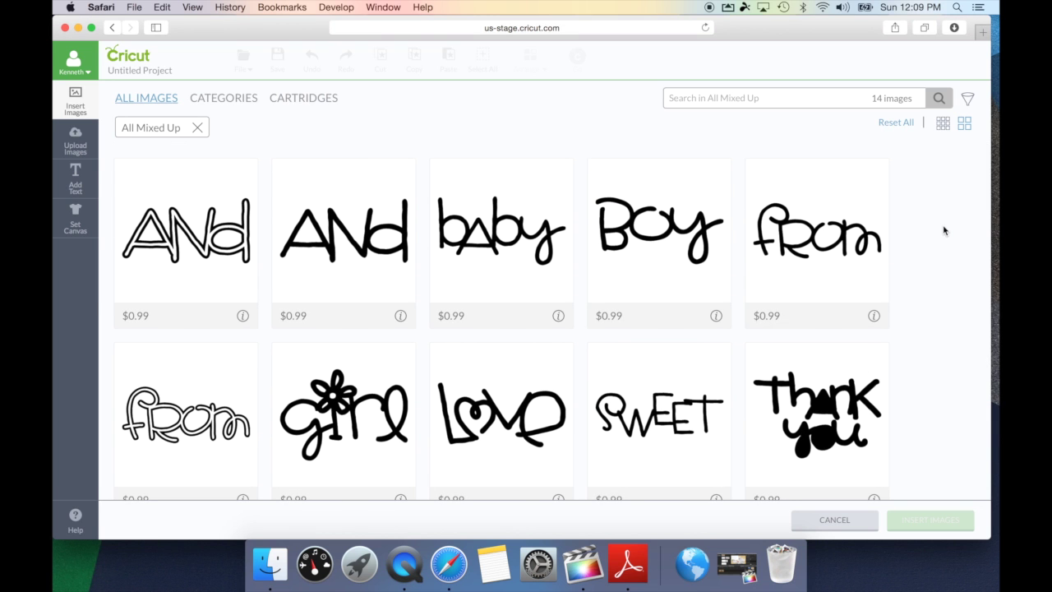
{"action": "left_click", "coordinate": [716, 316]}
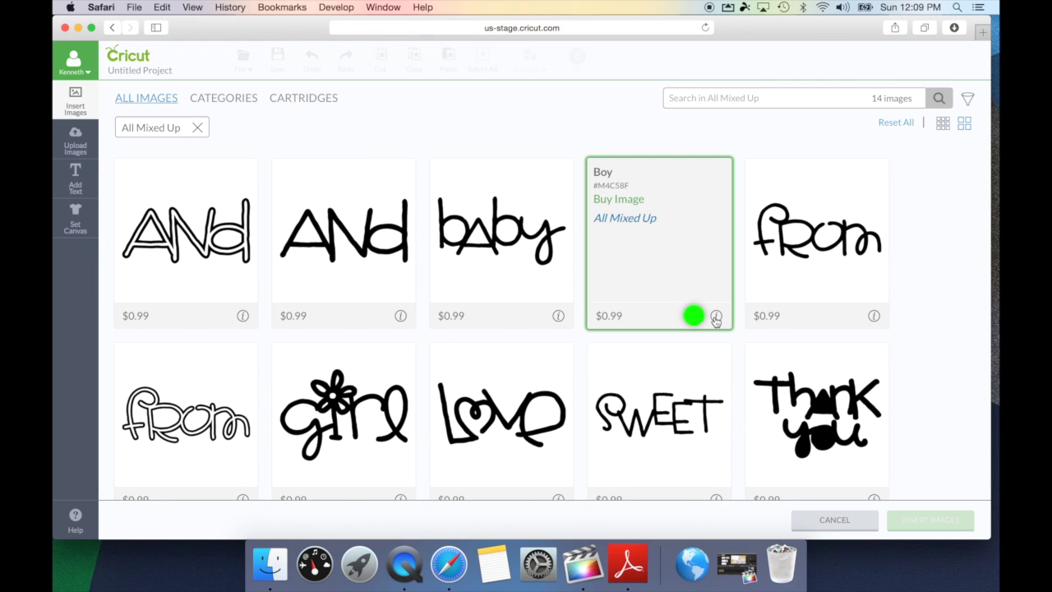
{"action": "left_click", "coordinate": [660, 200]}
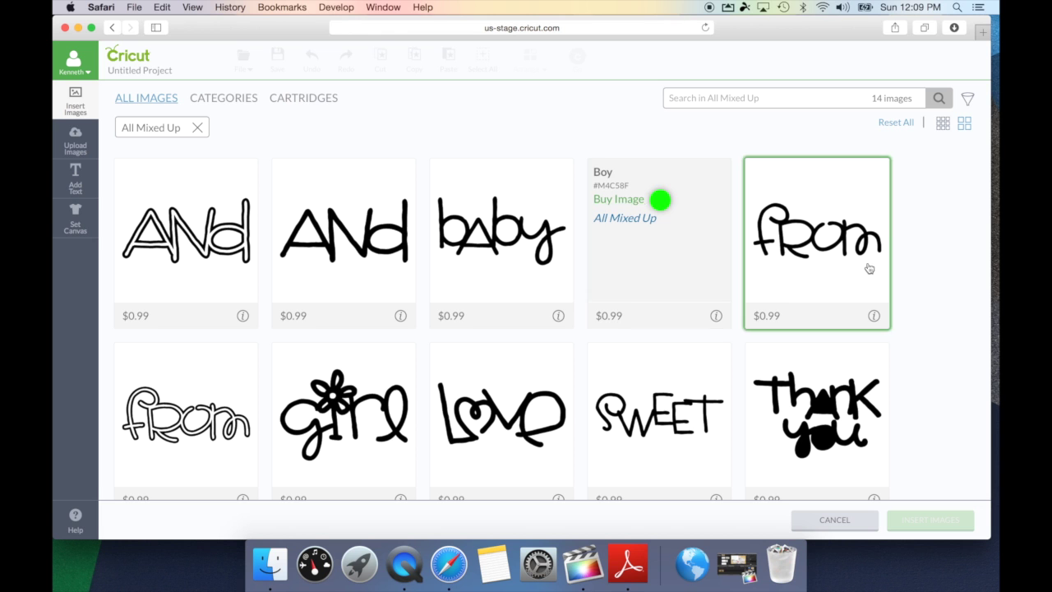
{"action": "scroll", "coordinate": [892, 296], "scroll_direction": "down", "scroll_amount": 5}
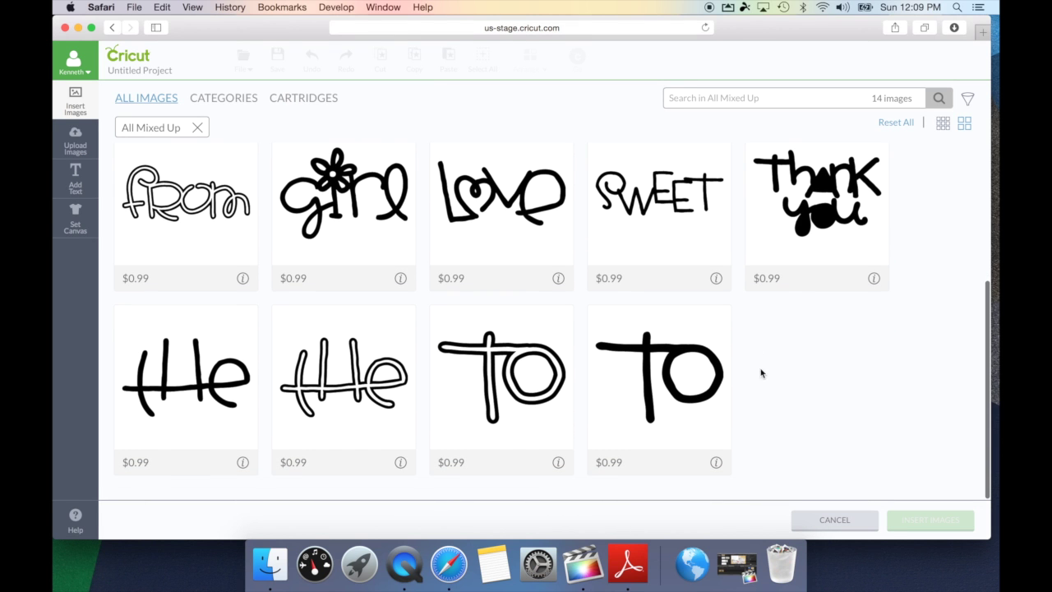
{"action": "scroll", "coordinate": [766, 377], "scroll_direction": "up", "scroll_amount": 1}
{"action": "scroll", "coordinate": [766, 377], "scroll_direction": "up", "scroll_amount": 5}
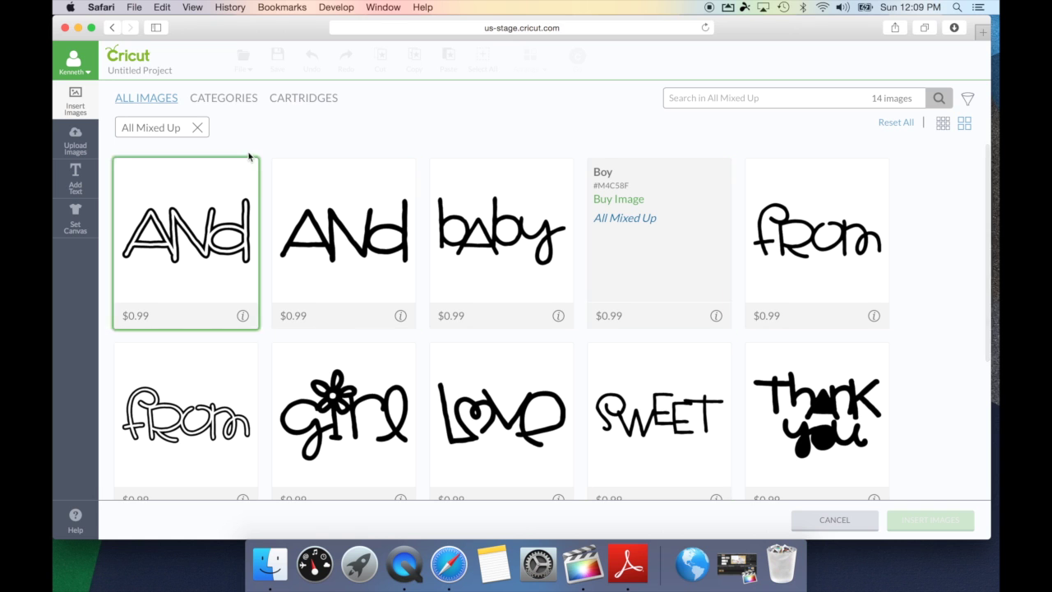
{"action": "left_click", "coordinate": [199, 130]}
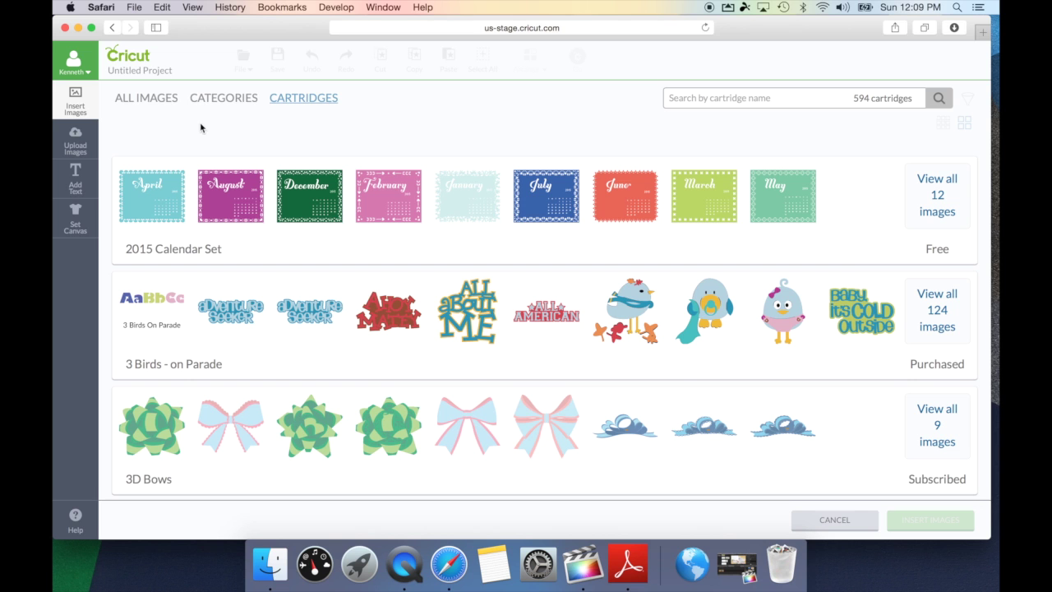
{"action": "left_click", "coordinate": [140, 99]}
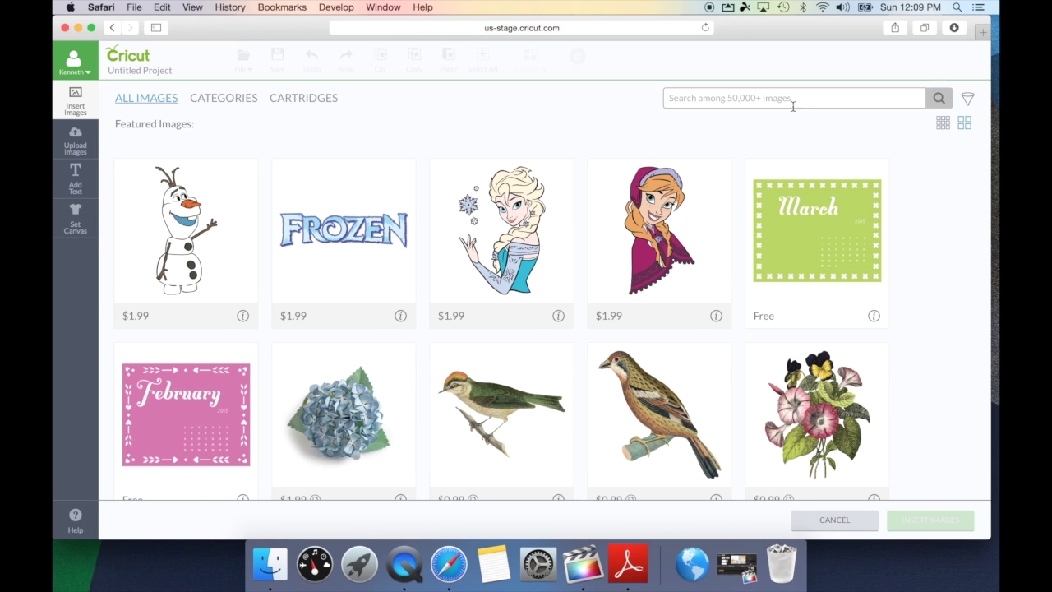
Apply then remove the Uploaded filter, and filter the library to Subscription images
{"action": "left_click", "coordinate": [970, 102]}
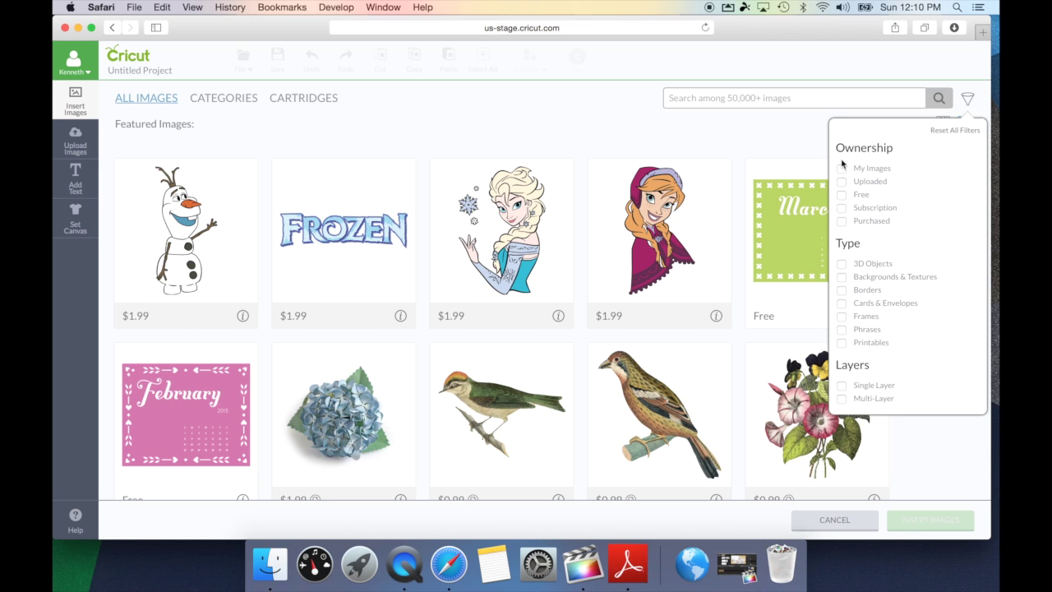
{"action": "left_click", "coordinate": [842, 182]}
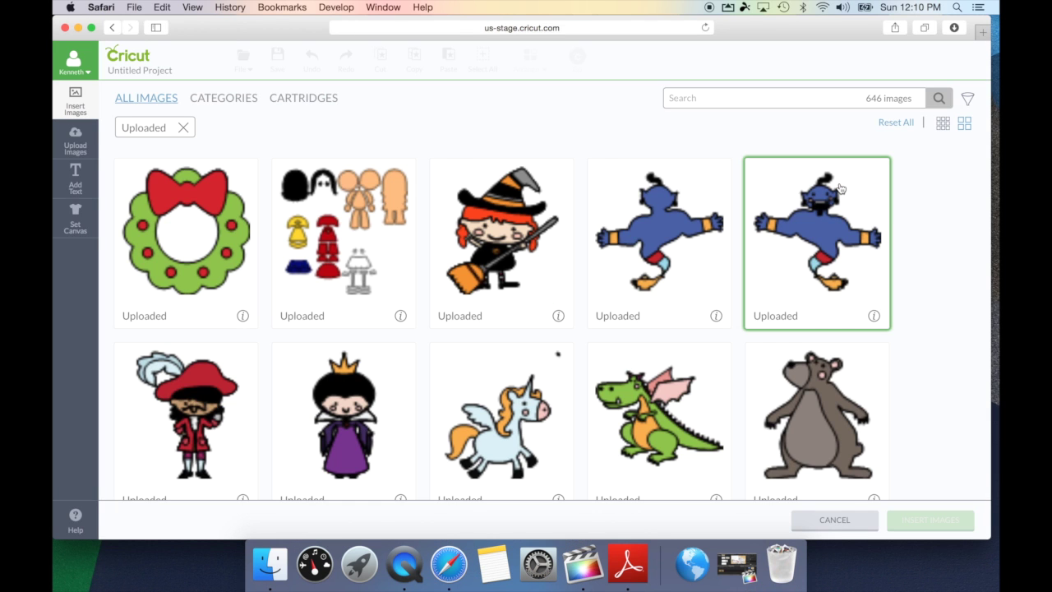
{"action": "left_click", "coordinate": [971, 102]}
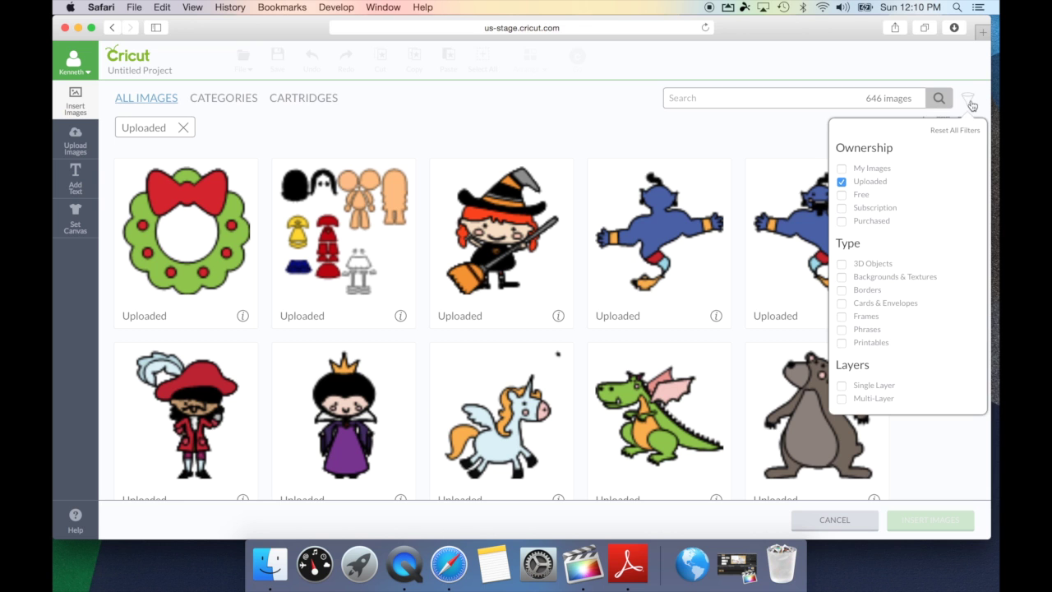
{"action": "left_click", "coordinate": [842, 182]}
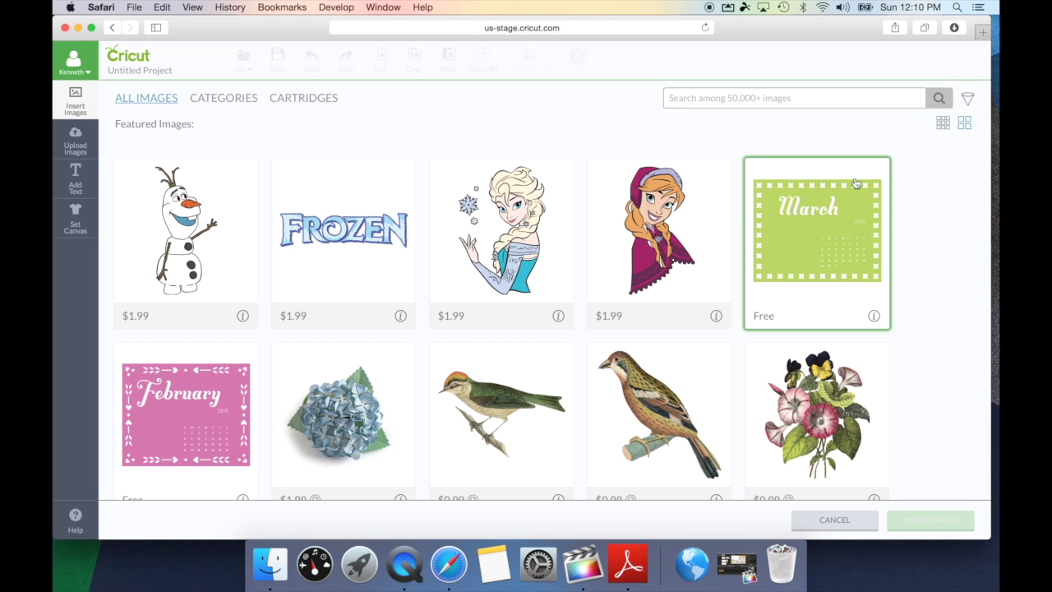
{"action": "left_click", "coordinate": [968, 102]}
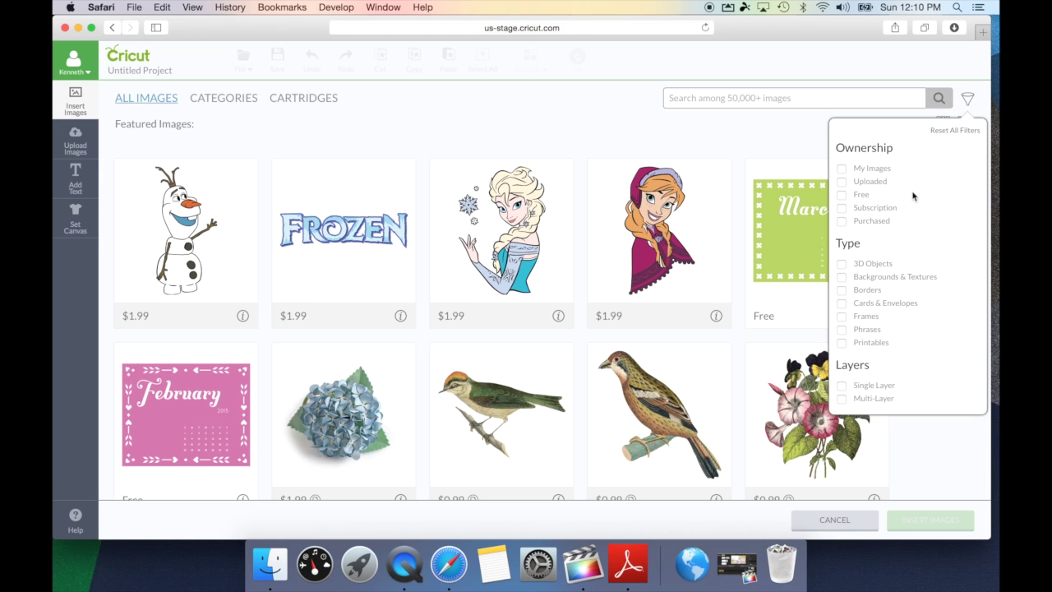
{"action": "left_click", "coordinate": [842, 209]}
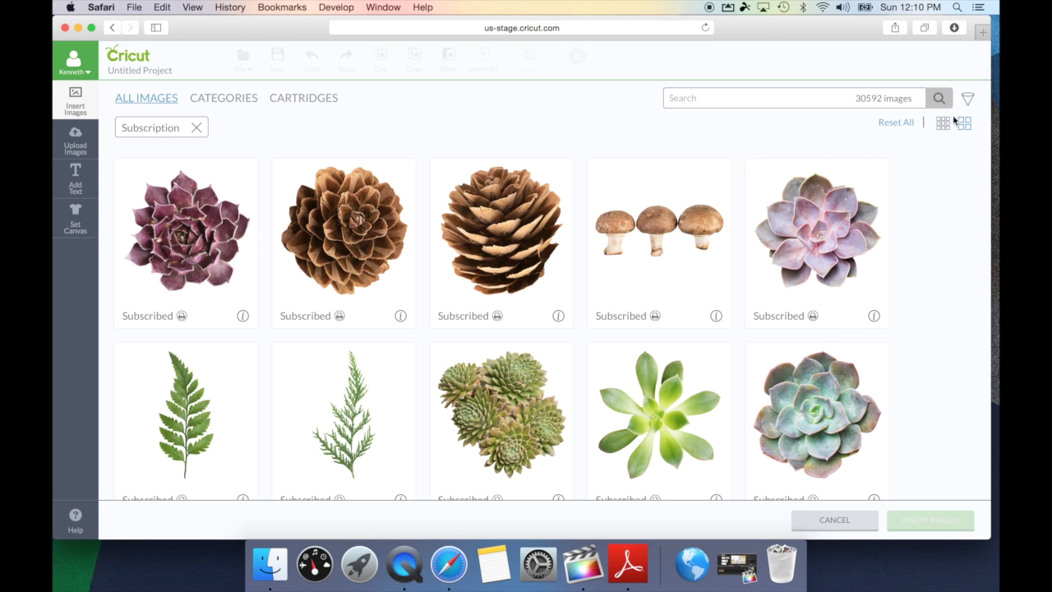
{"action": "left_click", "coordinate": [968, 99]}
Replace the Subscription filter with Printables, browsing the 1613 Print Then Cut images
{"action": "left_click", "coordinate": [841, 209]}
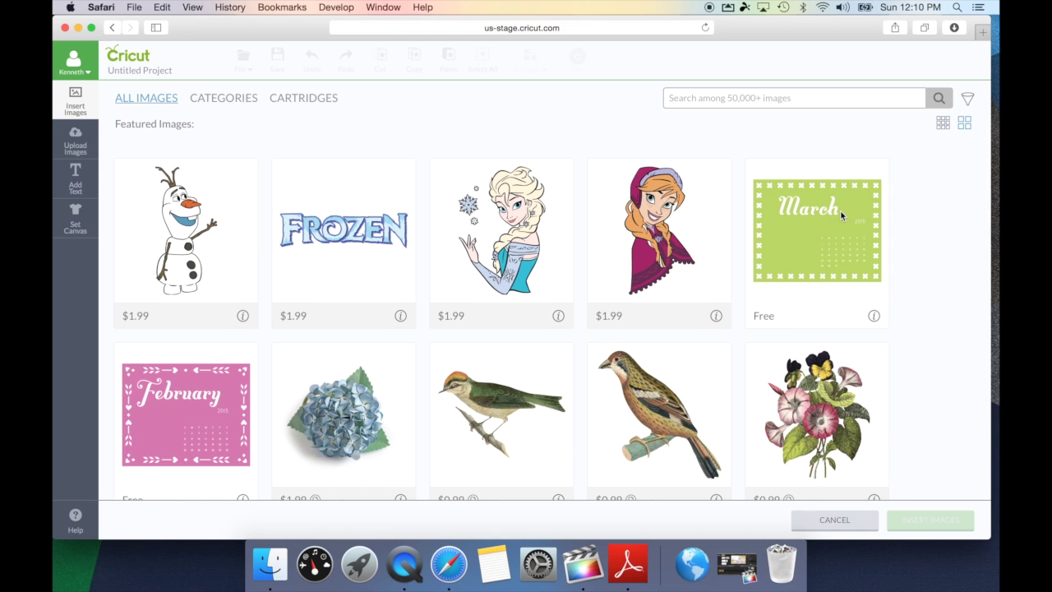
{"action": "left_click", "coordinate": [972, 103]}
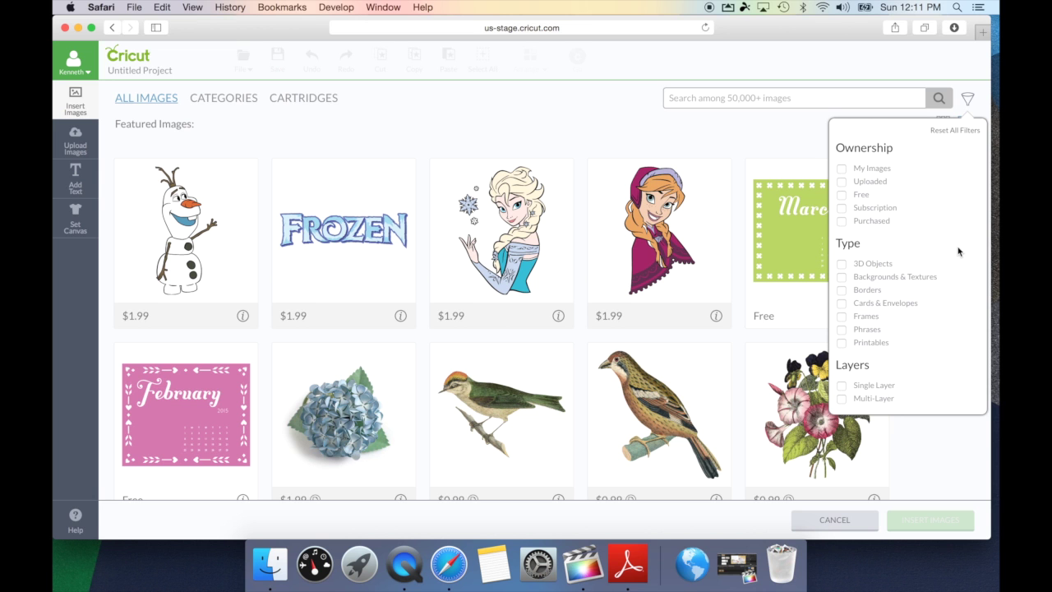
{"action": "left_click", "coordinate": [846, 344]}
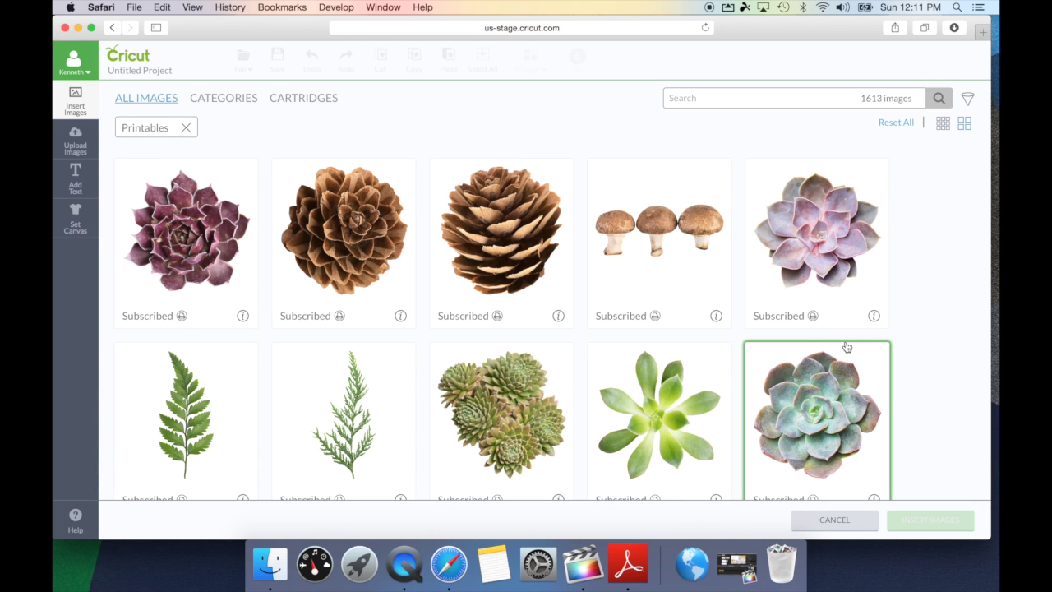
{"action": "scroll", "coordinate": [847, 347], "scroll_direction": "down", "scroll_amount": 10}
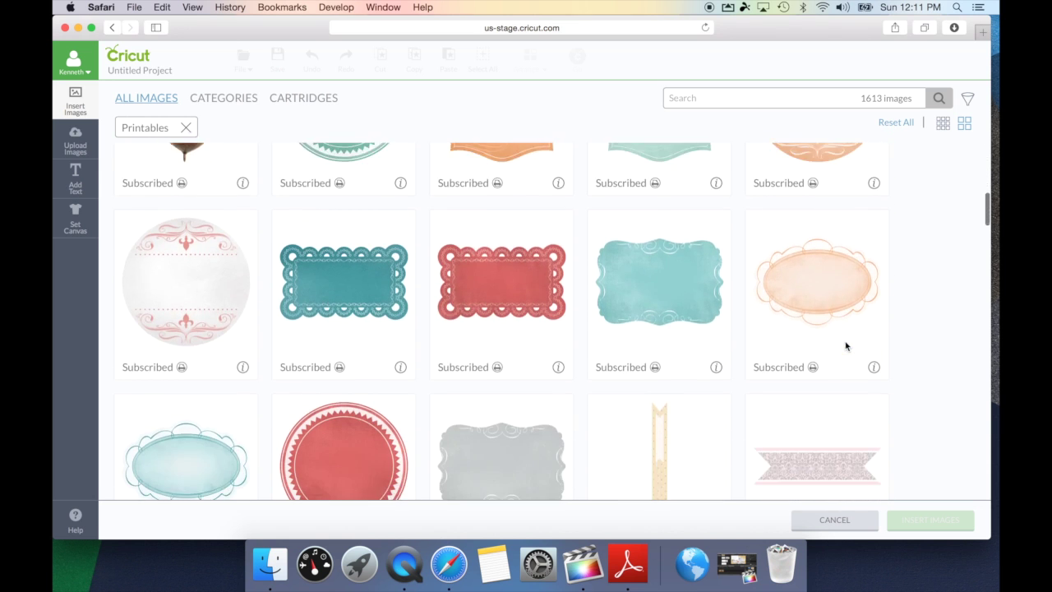
{"action": "scroll", "coordinate": [847, 347], "scroll_direction": "down", "scroll_amount": 3}
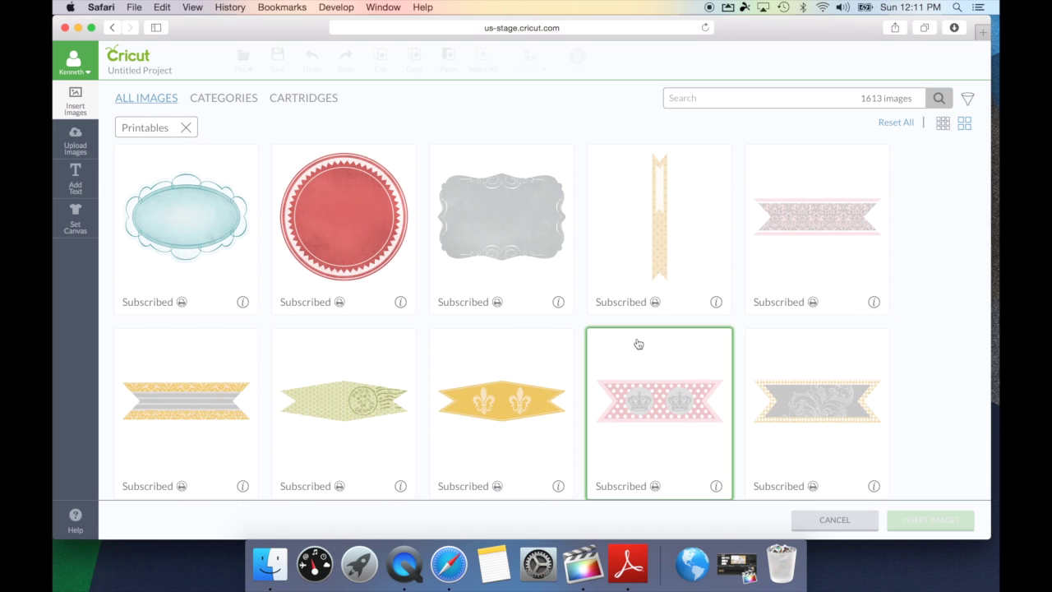
{"action": "left_click", "coordinate": [497, 303]}
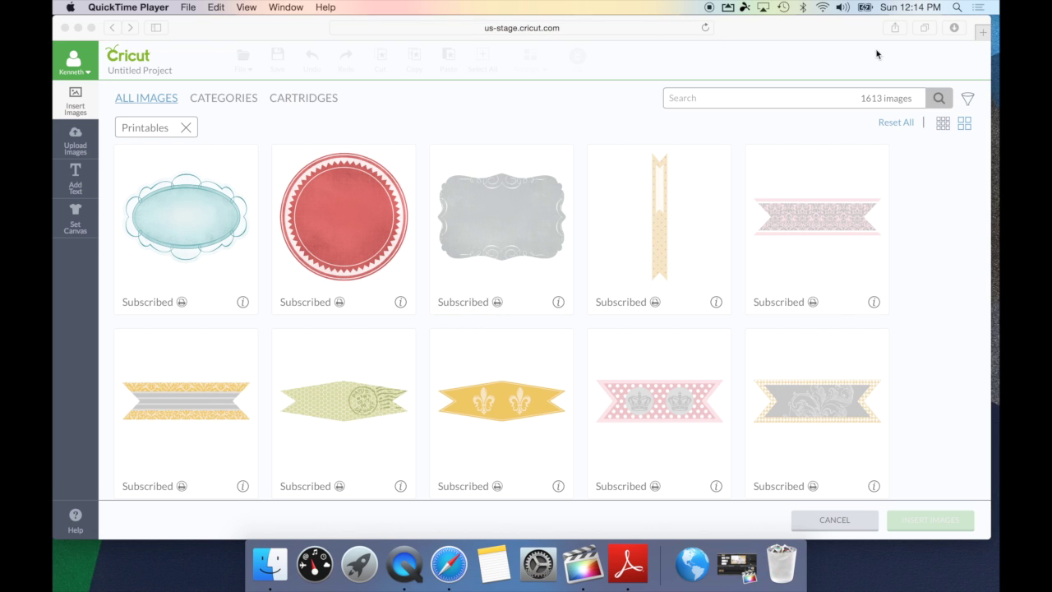
Swap the Printables filter for Single Layer and scroll through the results
{"action": "left_click", "coordinate": [970, 100]}
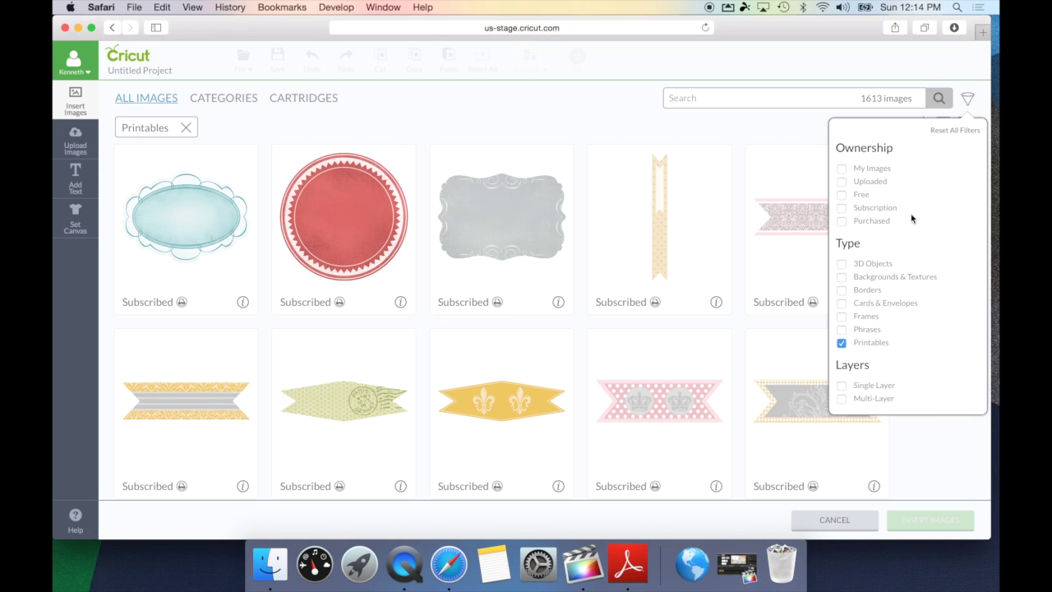
{"action": "left_click", "coordinate": [842, 344]}
{"action": "left_click", "coordinate": [970, 99]}
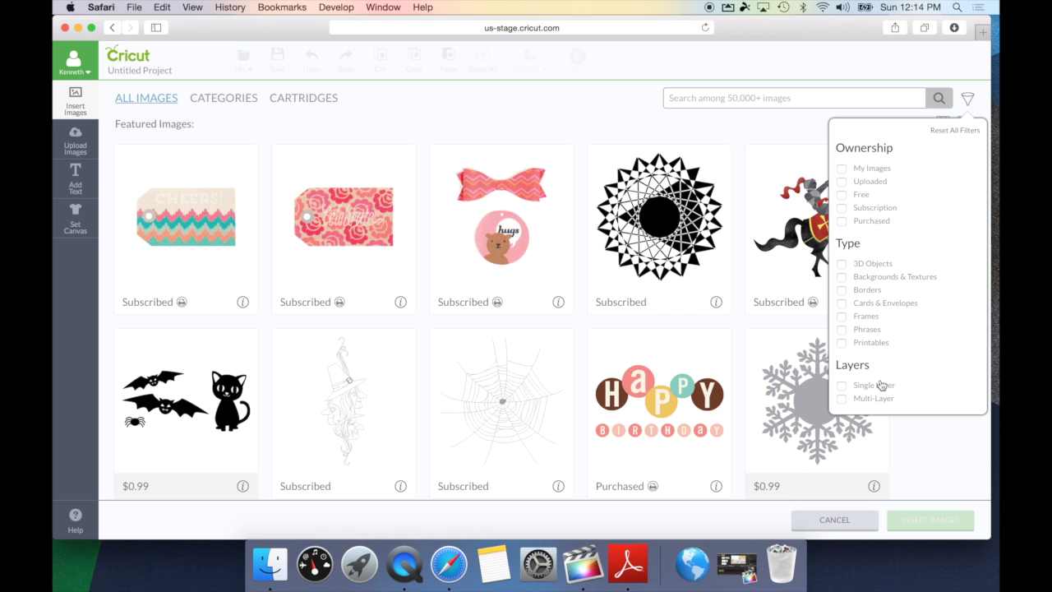
{"action": "left_click", "coordinate": [842, 386]}
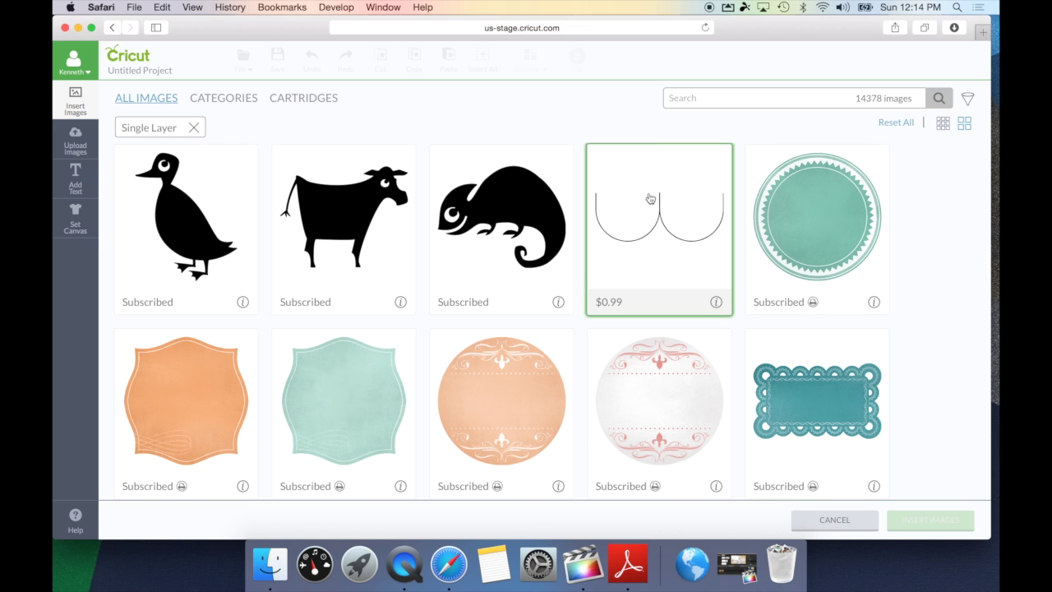
{"action": "scroll", "coordinate": [542, 232], "scroll_direction": "down", "scroll_amount": 1}
{"action": "scroll", "coordinate": [542, 232], "scroll_direction": "down", "scroll_amount": 10}
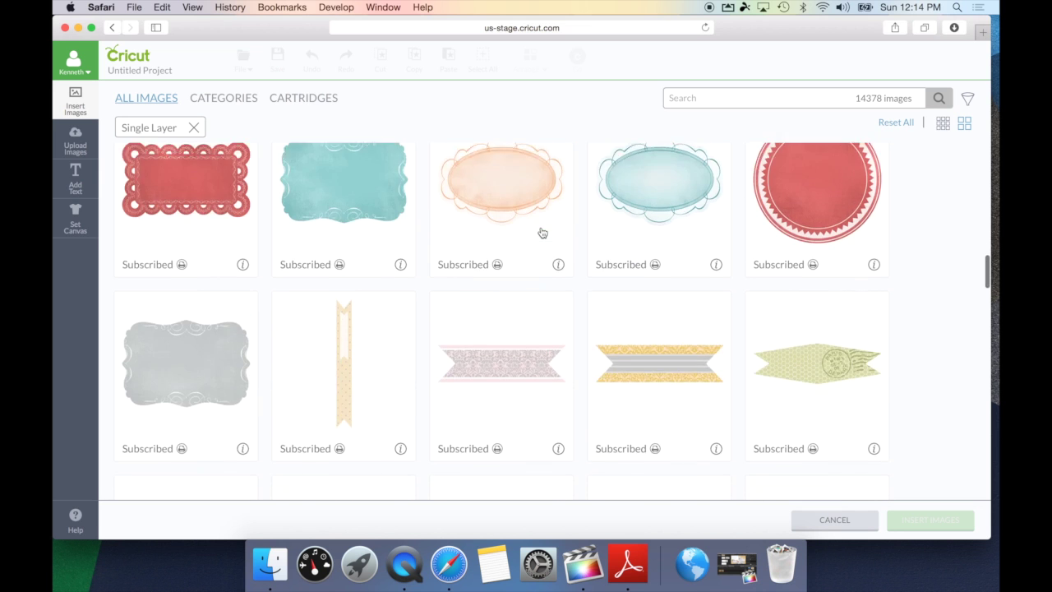
{"action": "scroll", "coordinate": [542, 233], "scroll_direction": "down", "scroll_amount": 3}
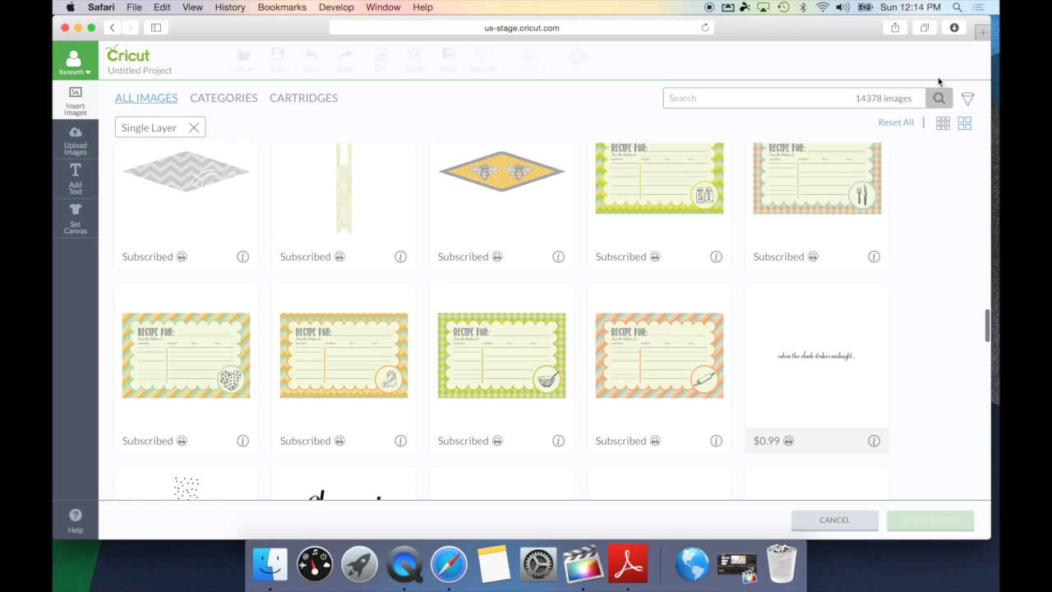
Replace Single Layer with the Multi-Layer filter, browse its 38618 results, then remove it
{"action": "left_click", "coordinate": [967, 98]}
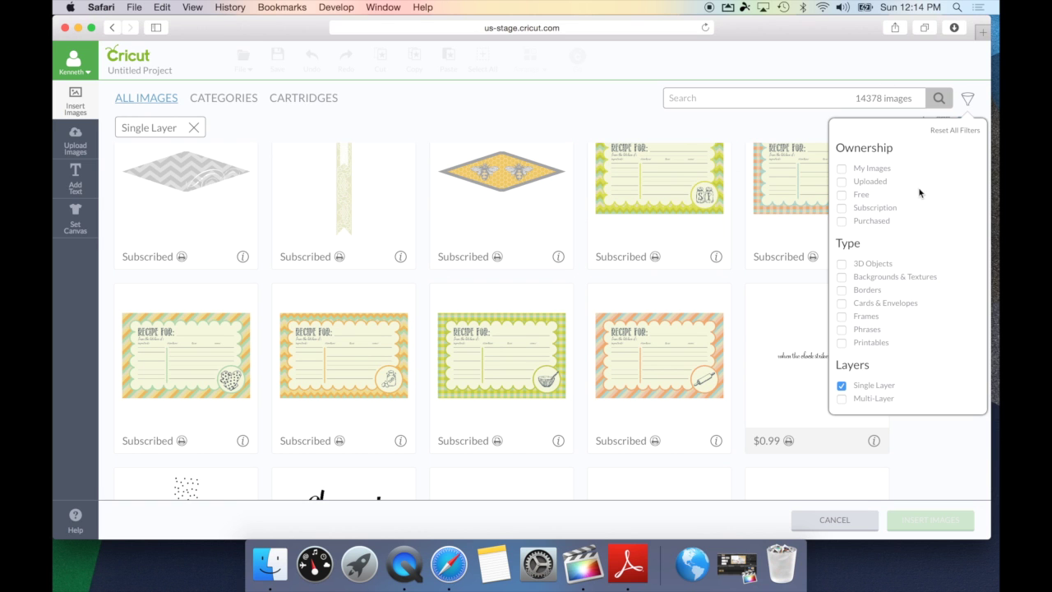
{"action": "left_click", "coordinate": [841, 385]}
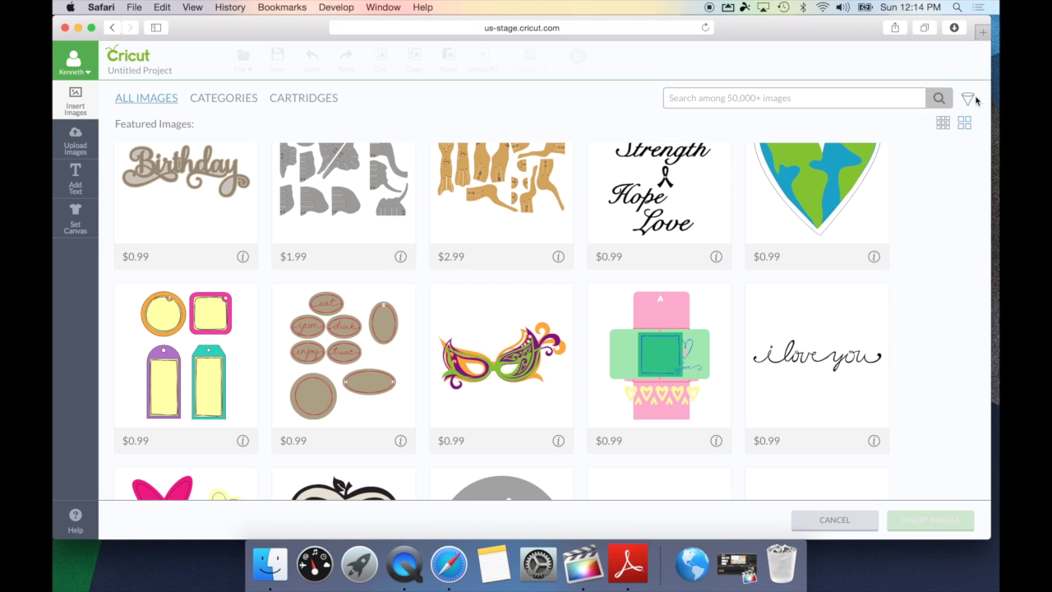
{"action": "left_click", "coordinate": [968, 99]}
{"action": "left_click", "coordinate": [846, 399]}
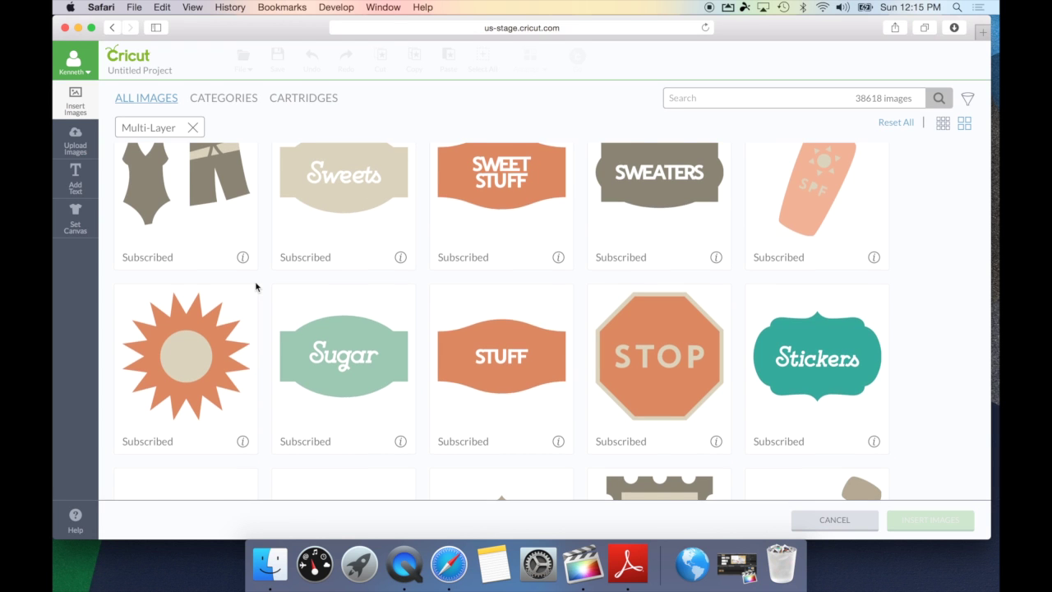
{"action": "scroll", "coordinate": [254, 287], "scroll_direction": "up", "scroll_amount": 1}
{"action": "scroll", "coordinate": [258, 287], "scroll_direction": "down", "scroll_amount": 6}
{"action": "scroll", "coordinate": [256, 287], "scroll_direction": "down", "scroll_amount": 2}
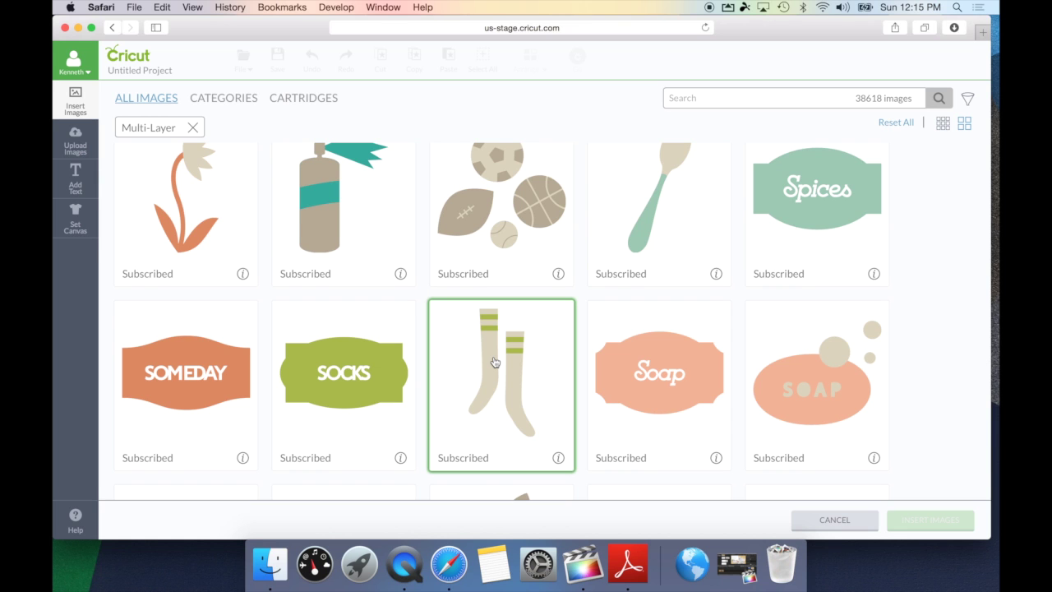
{"action": "left_click", "coordinate": [192, 127]}
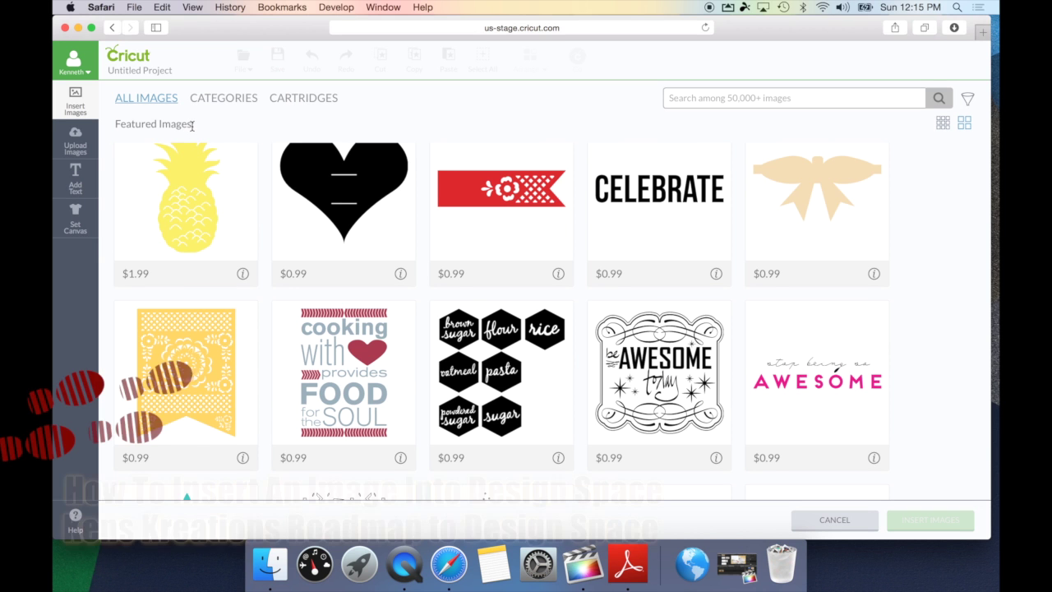
Pick the $0.99 Christmas bow-and-holly image from the library and insert it into the project
{"action": "left_click", "coordinate": [966, 98]}
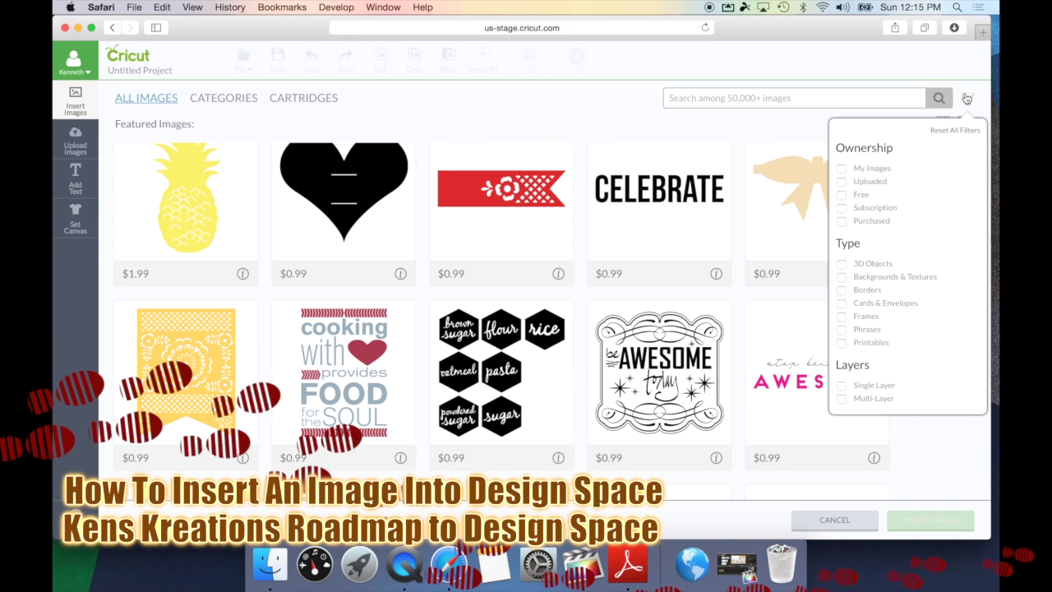
{"action": "left_click", "coordinate": [967, 98]}
{"action": "scroll", "coordinate": [787, 267], "scroll_direction": "down", "scroll_amount": 10}
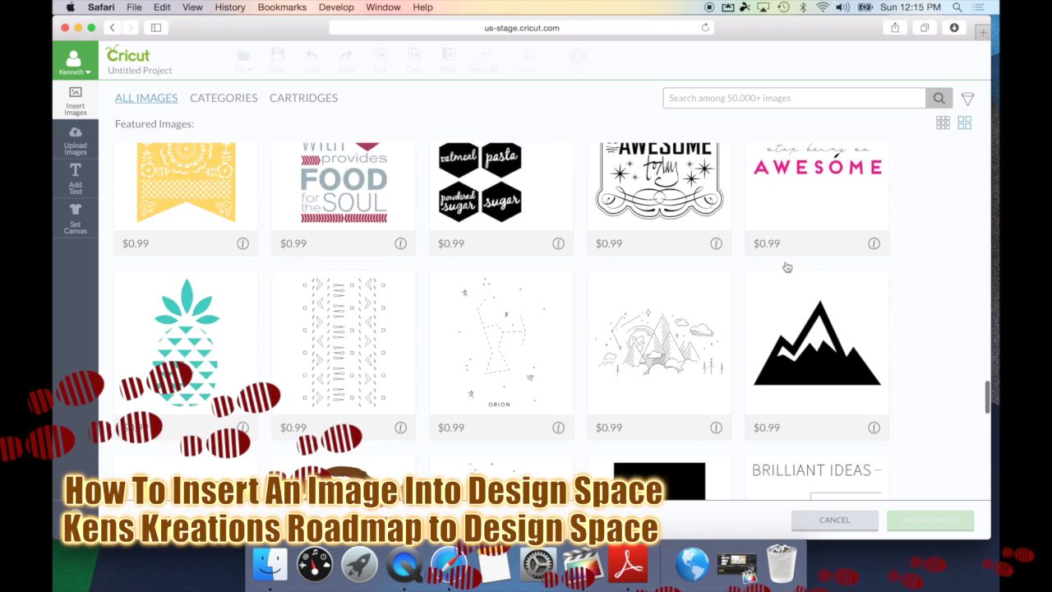
{"action": "scroll", "coordinate": [787, 267], "scroll_direction": "down", "scroll_amount": 7}
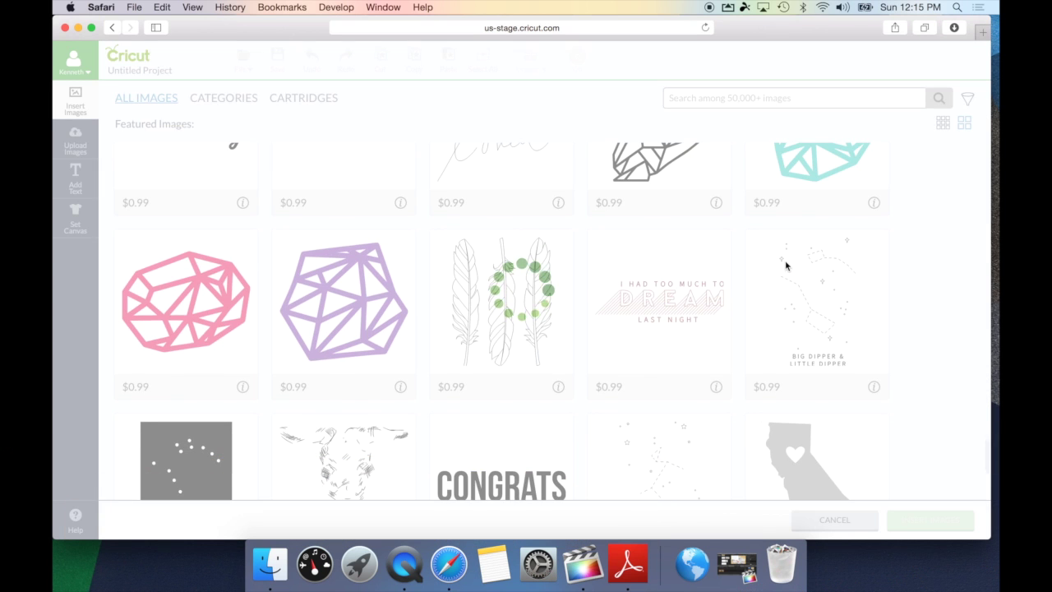
{"action": "scroll", "coordinate": [786, 267], "scroll_direction": "down", "scroll_amount": 15}
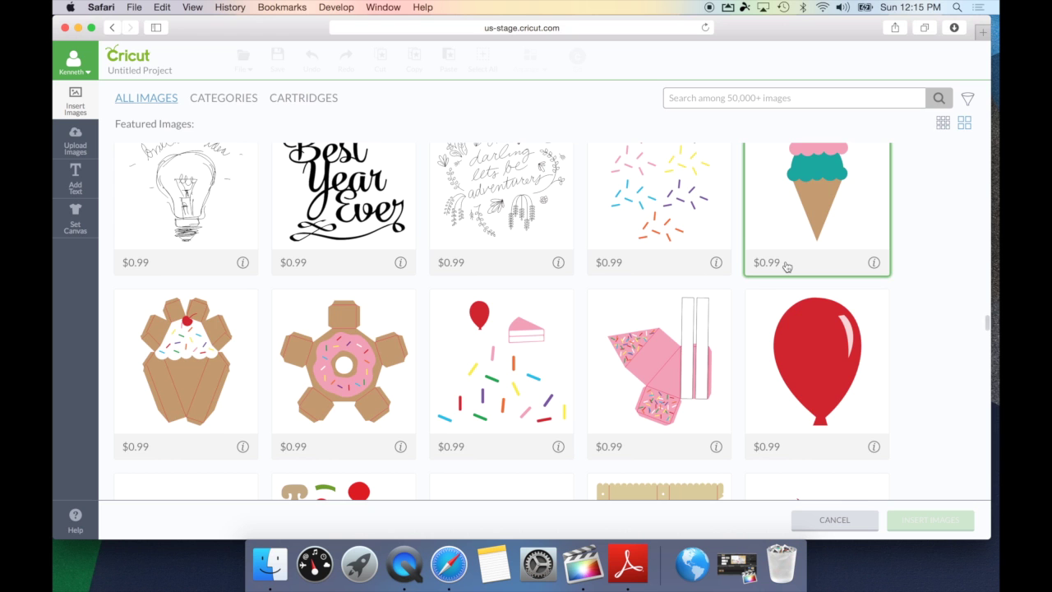
{"action": "scroll", "coordinate": [787, 268], "scroll_direction": "down", "scroll_amount": 15}
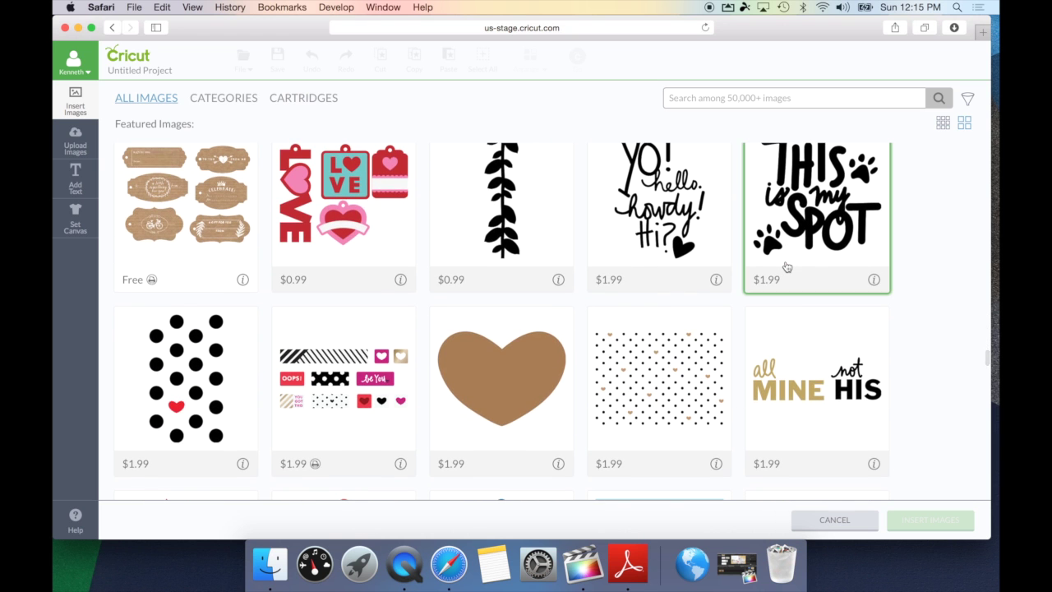
{"action": "scroll", "coordinate": [786, 267], "scroll_direction": "down", "scroll_amount": 5}
{"action": "scroll", "coordinate": [787, 267], "scroll_direction": "up", "scroll_amount": 1}
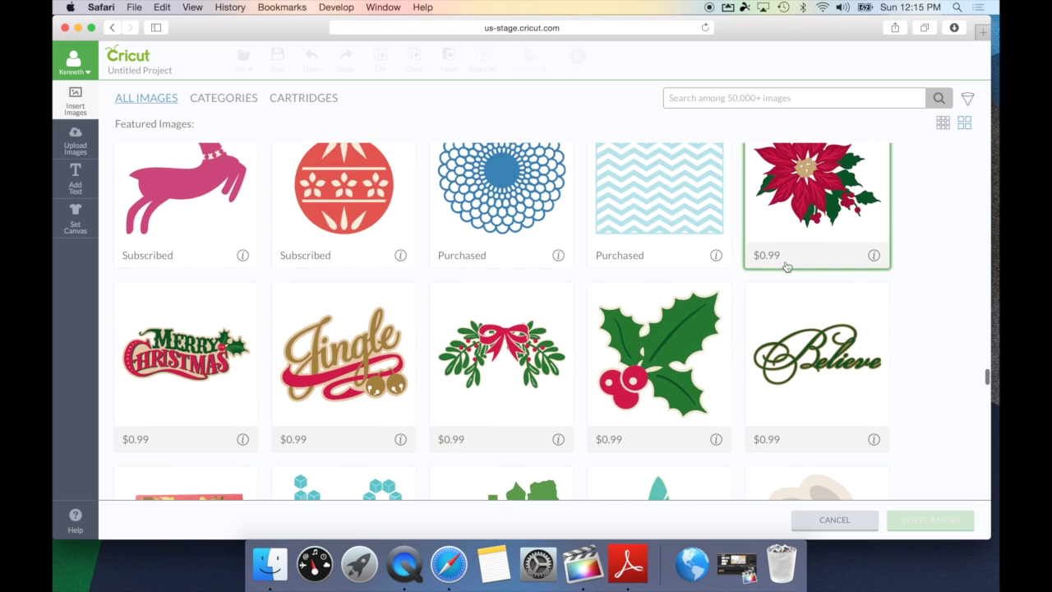
{"action": "left_click", "coordinate": [496, 337]}
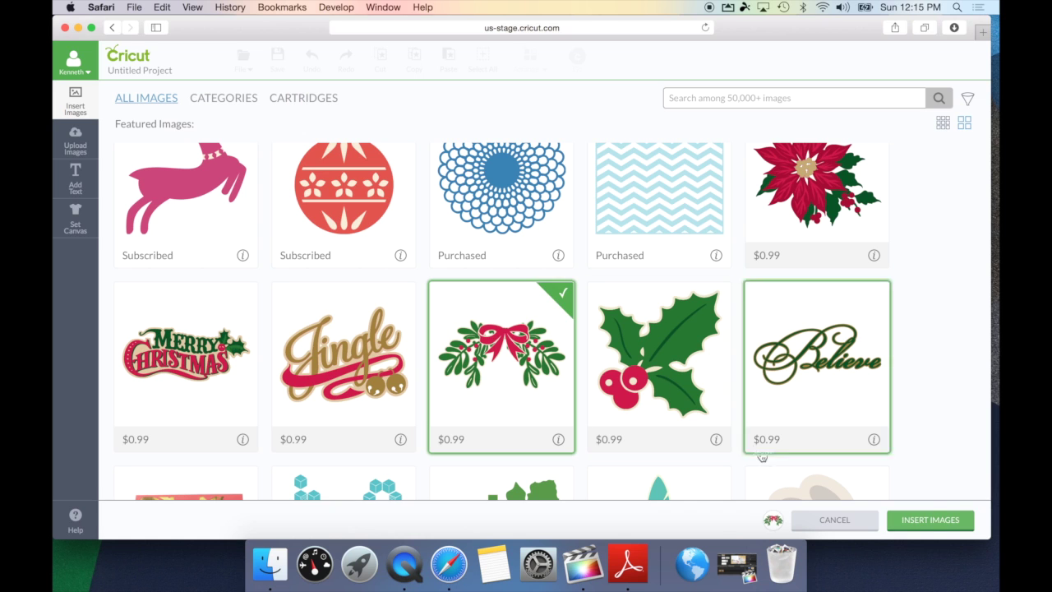
{"action": "left_click", "coordinate": [913, 524]}
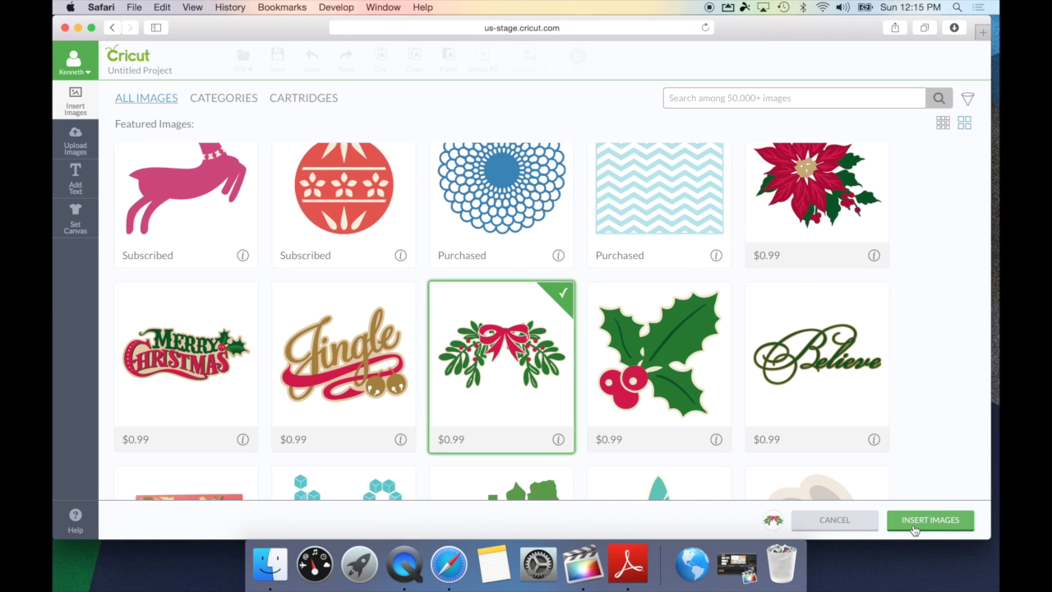